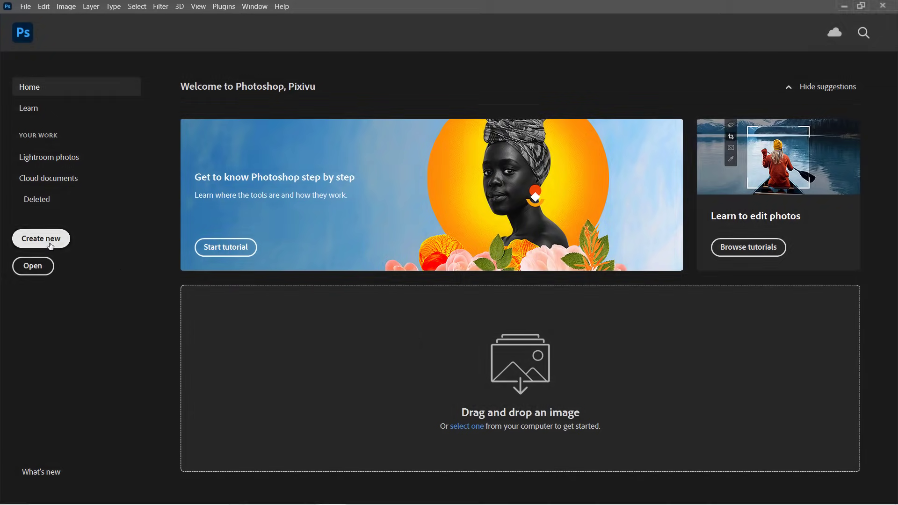
Create a blank 2200 × 1600 px document at 300 ppi
{"action": "left_click", "coordinate": [56, 241]}
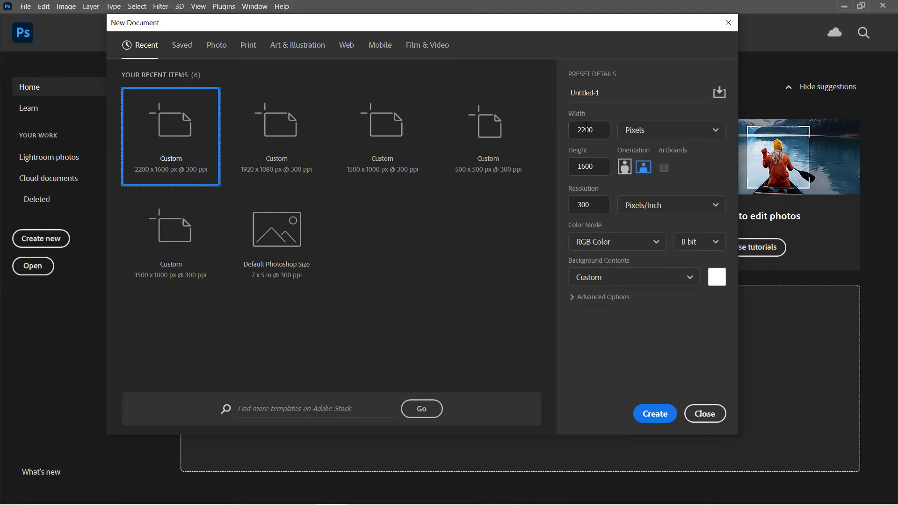
{"action": "left_click", "coordinate": [599, 129]}
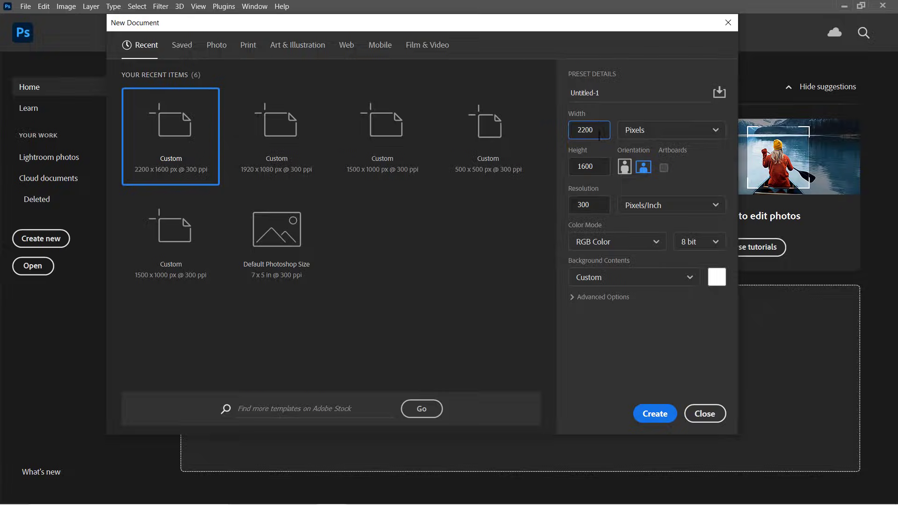
{"action": "left_click", "coordinate": [601, 169]}
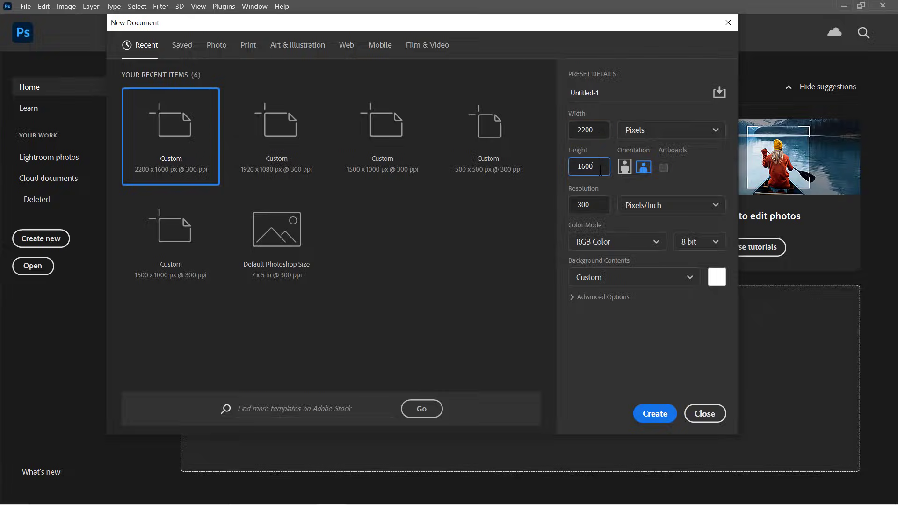
{"action": "left_click", "coordinate": [659, 405]}
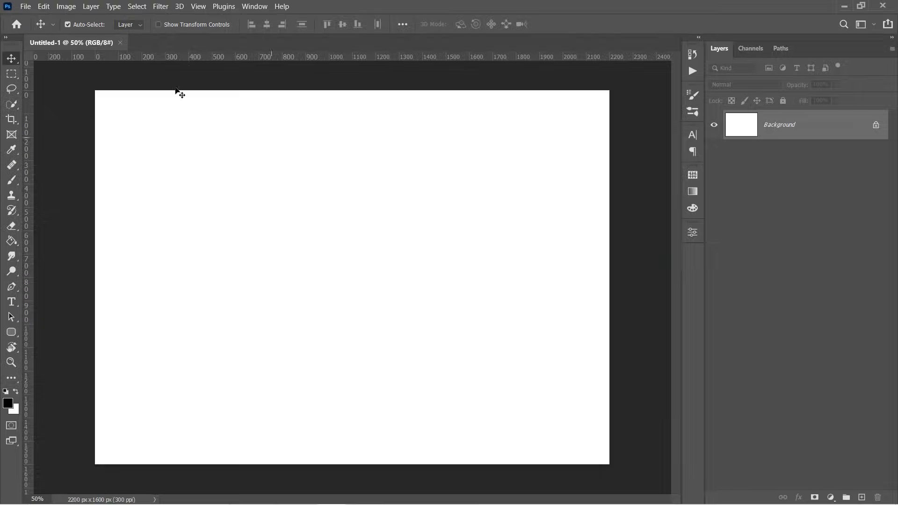
{"action": "left_click", "coordinate": [25, 7]}
{"action": "left_click", "coordinate": [86, 211]}
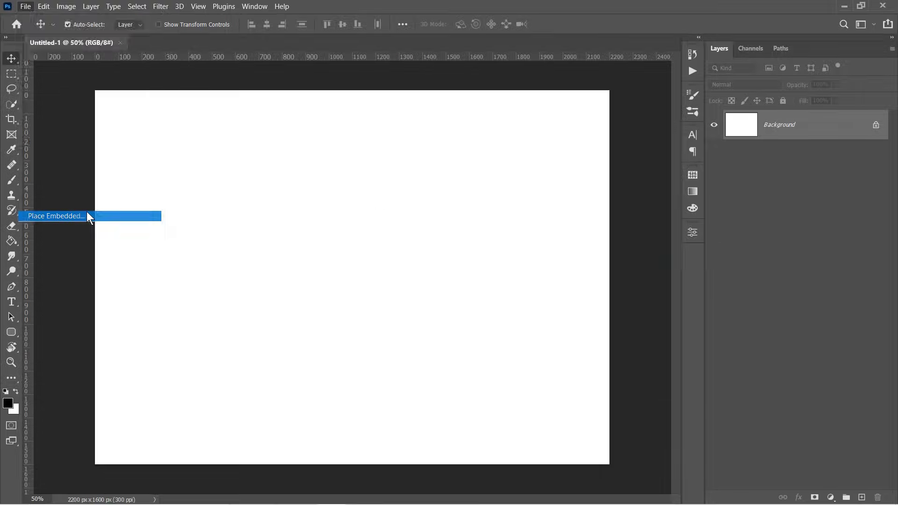
{"action": "left_click", "coordinate": [198, 111]}
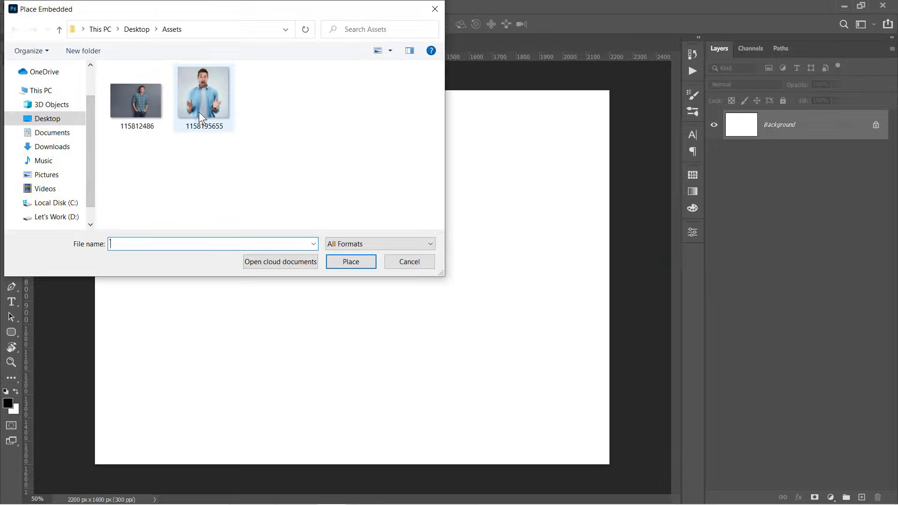
{"action": "left_click", "coordinate": [341, 257]}
{"action": "key", "text": "Return"}
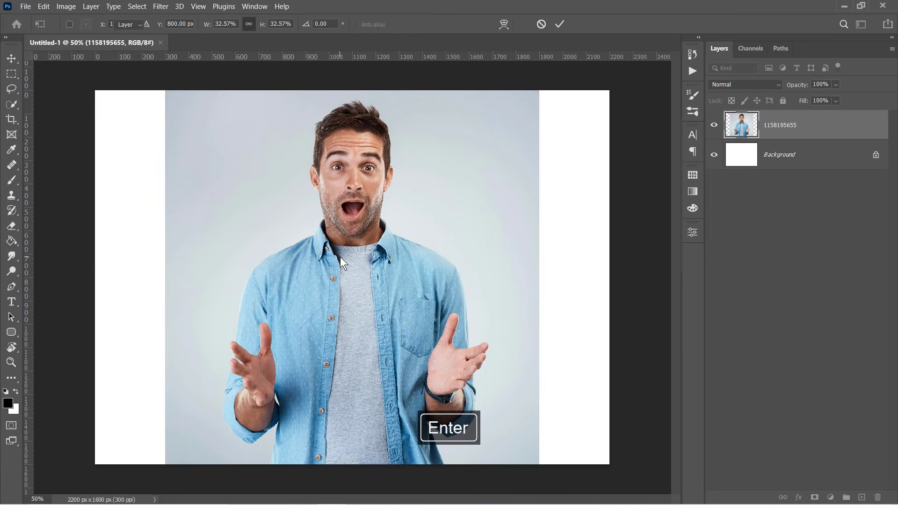
Quick-select the man and mask out the grey backdrop
{"action": "left_click", "coordinate": [12, 104]}
{"action": "left_click", "coordinate": [51, 115]}
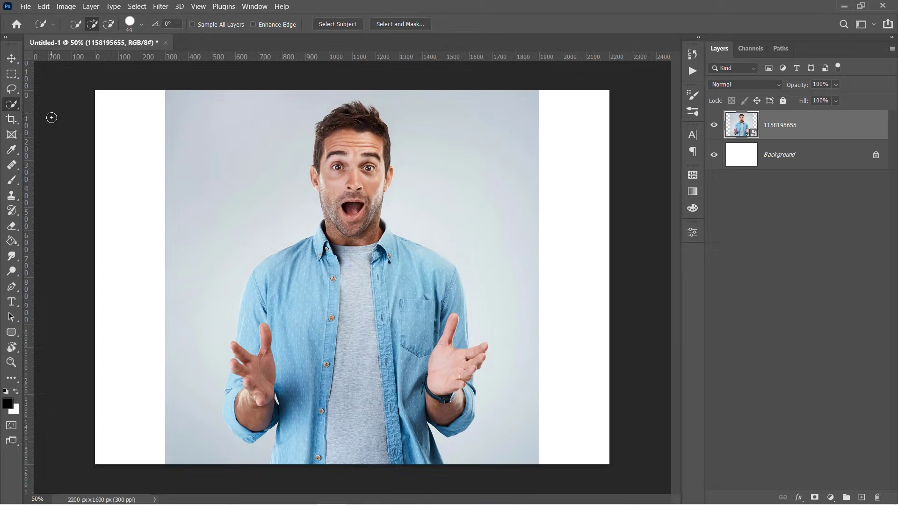
{"action": "mouse_move", "coordinate": [333, 116]}
{"action": "left_mouse_down"}
{"action": "mouse_move", "coordinate": [351, 116]}
{"action": "mouse_move", "coordinate": [320, 148]}
{"action": "mouse_move", "coordinate": [385, 176]}
{"action": "mouse_move", "coordinate": [414, 295]}
{"action": "mouse_move", "coordinate": [463, 380]}
{"action": "mouse_move", "coordinate": [339, 414]}
{"action": "mouse_move", "coordinate": [295, 295]}
{"action": "mouse_move", "coordinate": [239, 393]}
{"action": "left_mouse_up"}
{"action": "scroll", "coordinate": [254, 346], "scroll_direction": "up", "scroll_amount": 3}
{"action": "scroll", "coordinate": [219, 347], "scroll_direction": "up", "scroll_amount": 2}
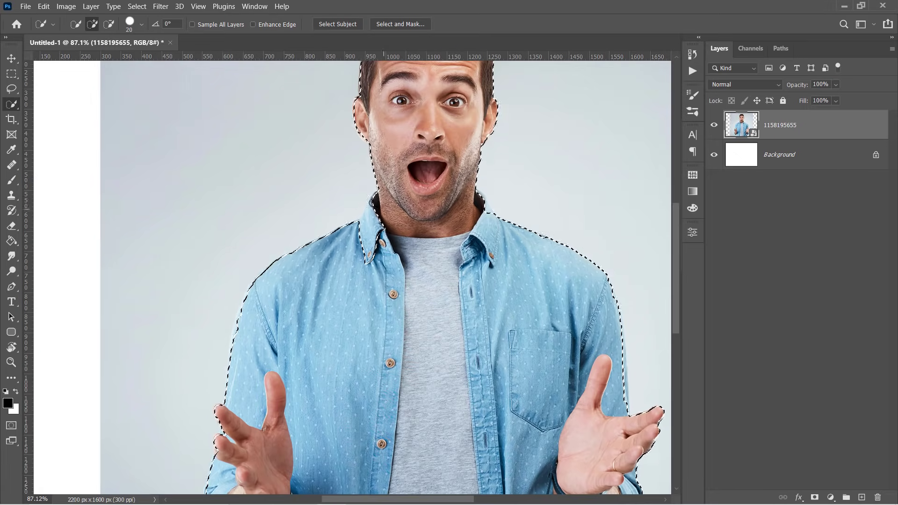
{"action": "scroll", "coordinate": [358, 215], "scroll_direction": "up", "scroll_amount": 3}
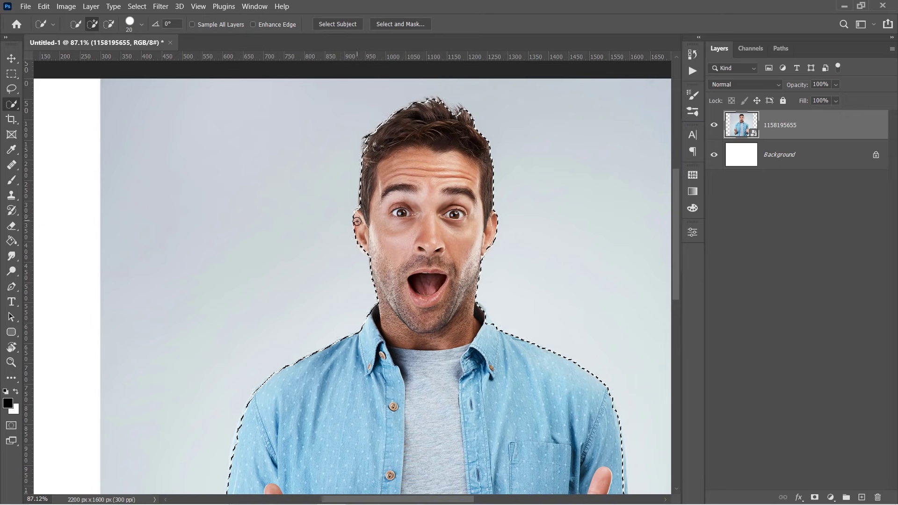
{"action": "scroll", "coordinate": [359, 215], "scroll_direction": "down", "scroll_amount": 3}
{"action": "scroll", "coordinate": [613, 279], "scroll_direction": "down", "scroll_amount": 2}
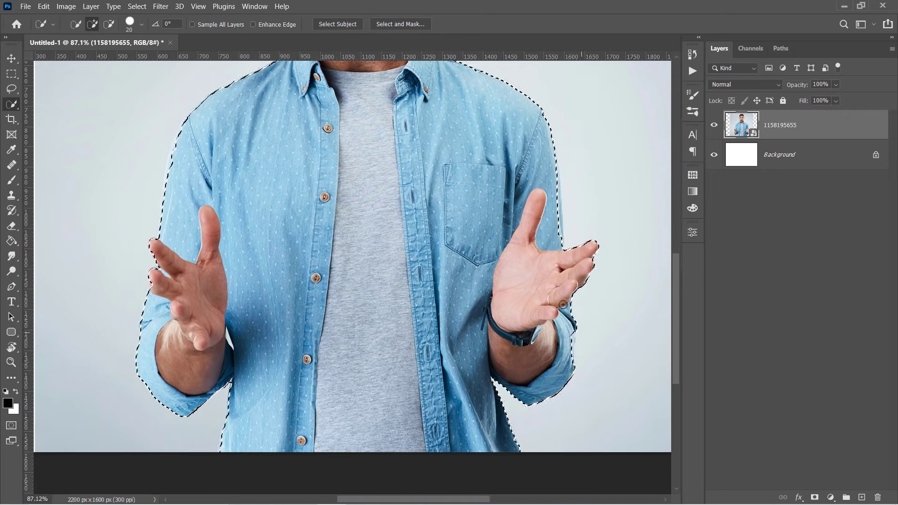
{"action": "scroll", "coordinate": [421, 339], "scroll_direction": "down", "scroll_amount": 2}
{"action": "scroll", "coordinate": [421, 338], "scroll_direction": "down", "scroll_amount": 1}
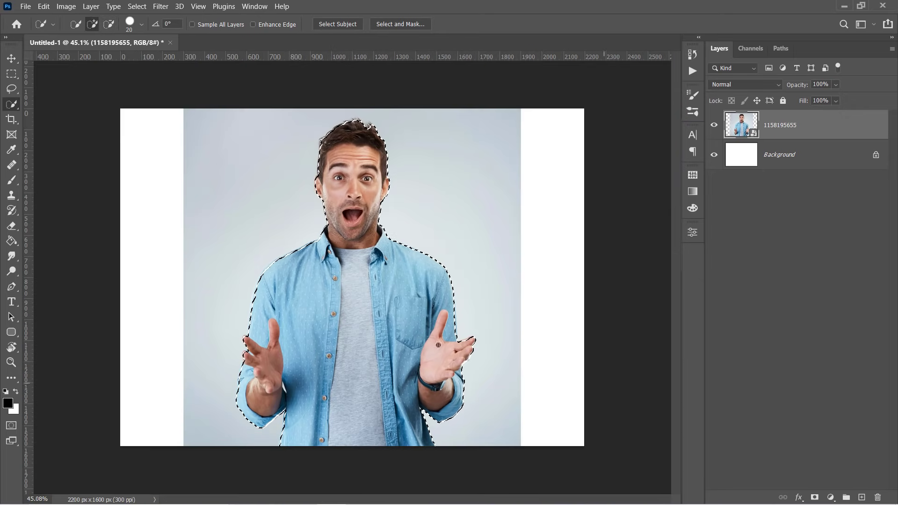
{"action": "left_click", "coordinate": [814, 498]}
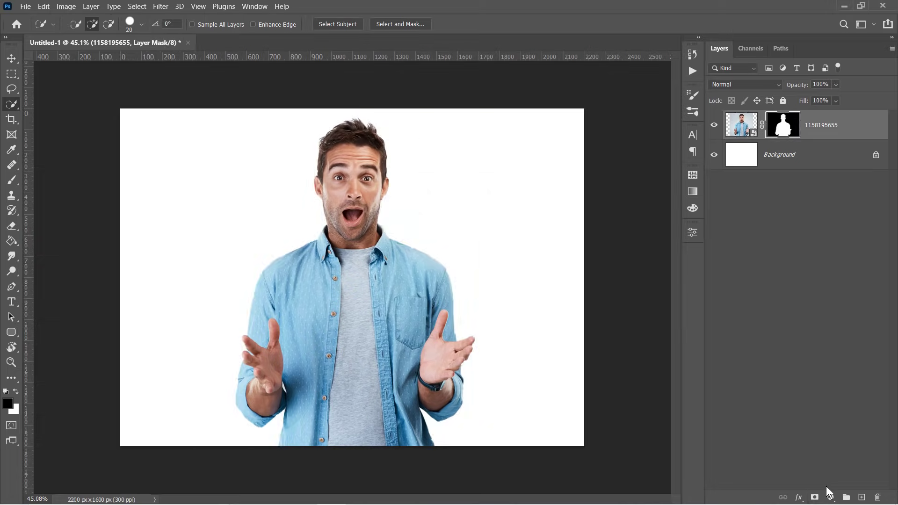
Rasterize the photo layer, apply its mask, and check the cut-out against Background
{"action": "right_click", "coordinate": [819, 135]}
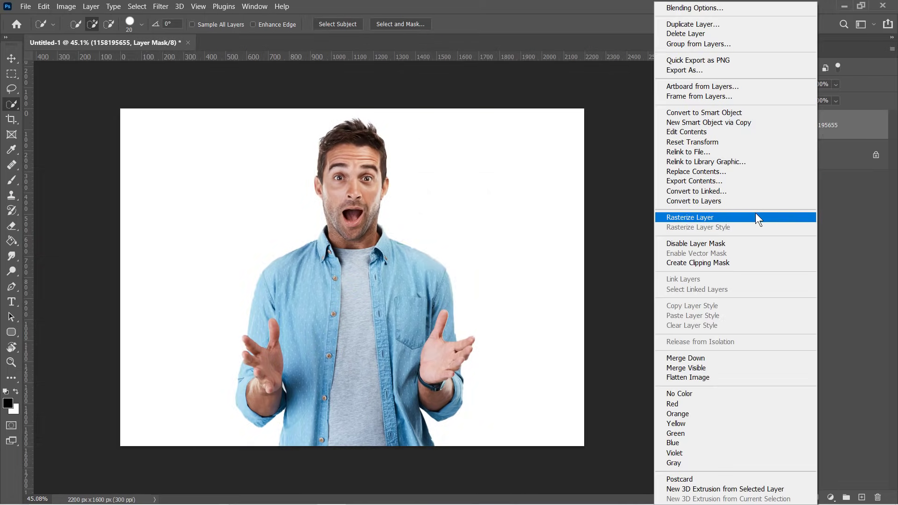
{"action": "left_click", "coordinate": [756, 217]}
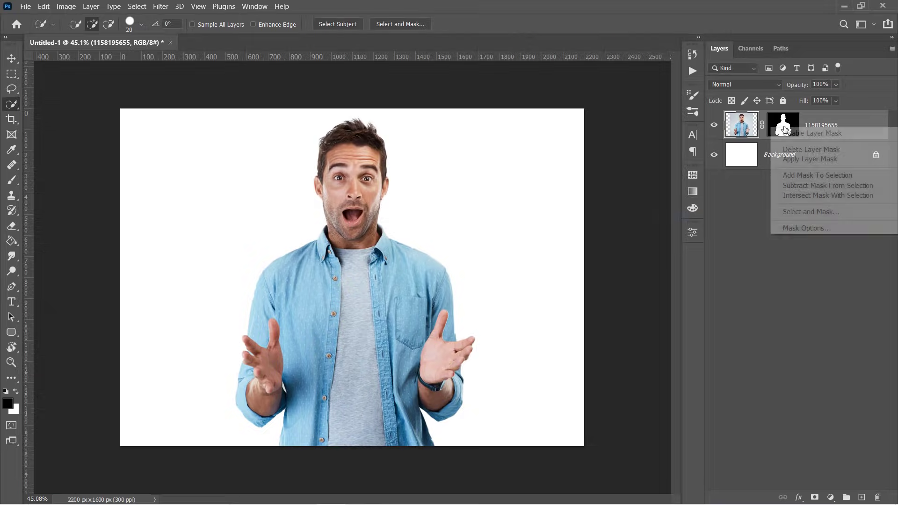
{"action": "right_click", "coordinate": [781, 128]}
{"action": "left_click", "coordinate": [793, 159]}
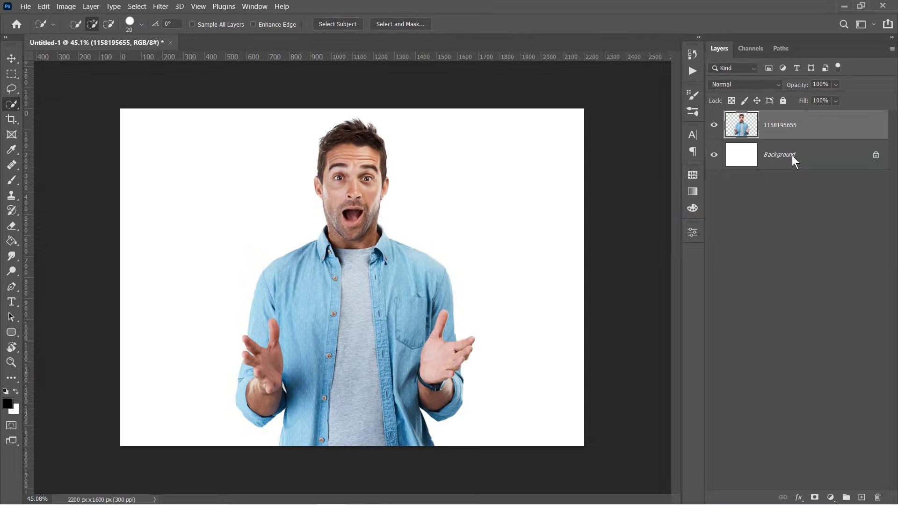
{"action": "left_click", "coordinate": [713, 155]}
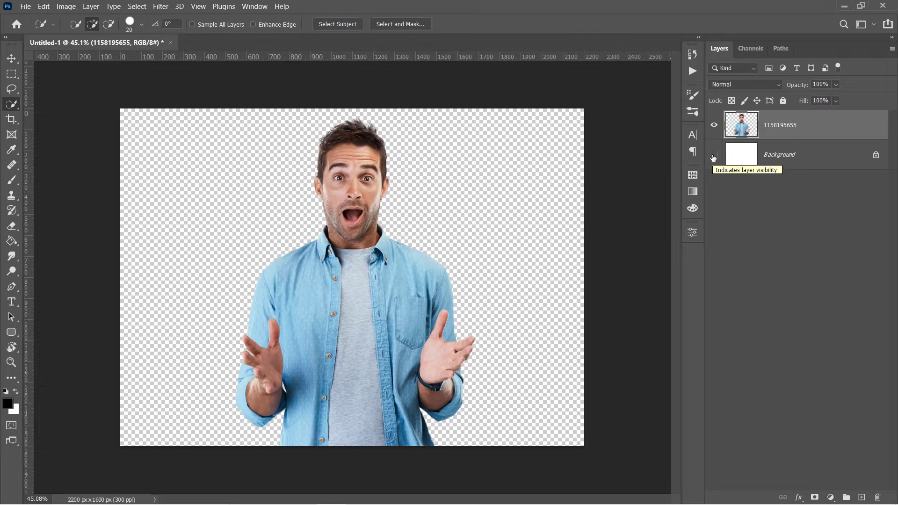
{"action": "left_click", "coordinate": [714, 156]}
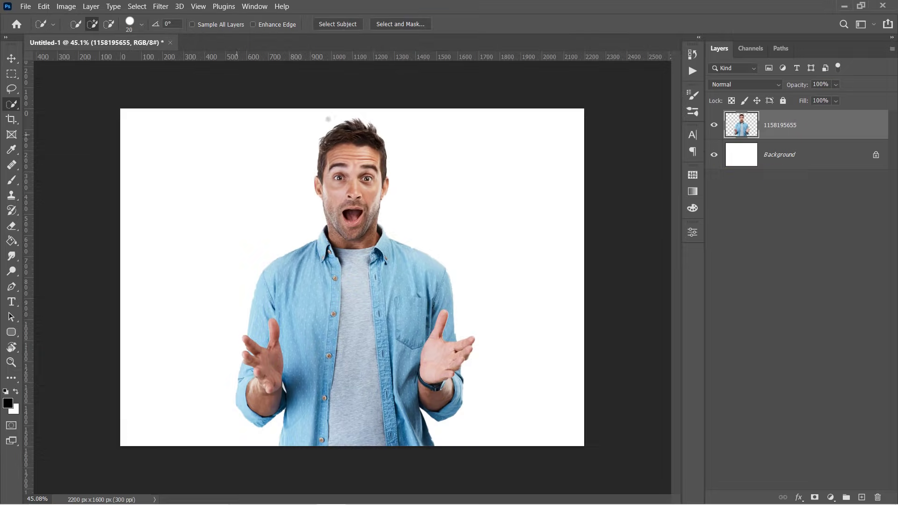
Lasso the man's head and copy it onto its own layer
{"action": "left_click", "coordinate": [11, 90]}
{"action": "scroll", "coordinate": [317, 121], "scroll_direction": "up", "scroll_amount": 2}
{"action": "scroll", "coordinate": [333, 78], "scroll_direction": "up", "scroll_amount": 2}
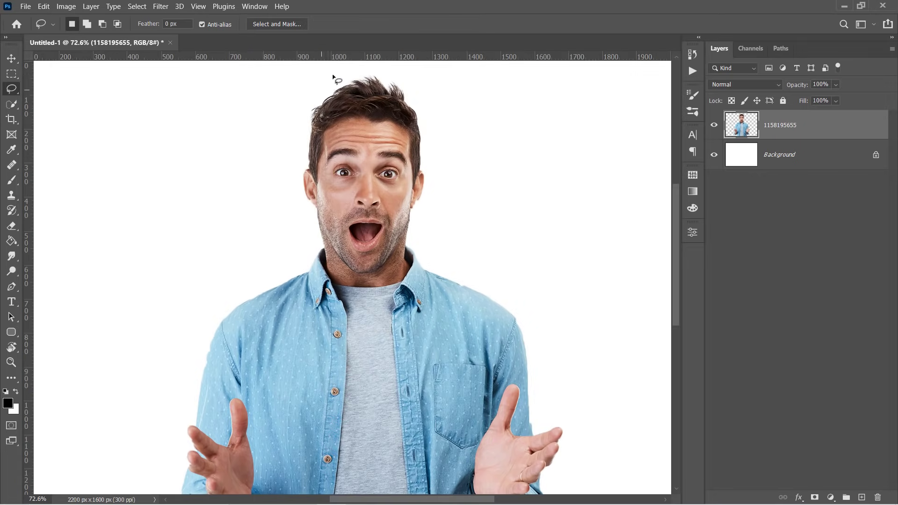
{"action": "left_click_drag", "start_coordinate": [332, 77], "coordinate": [327, 261]}
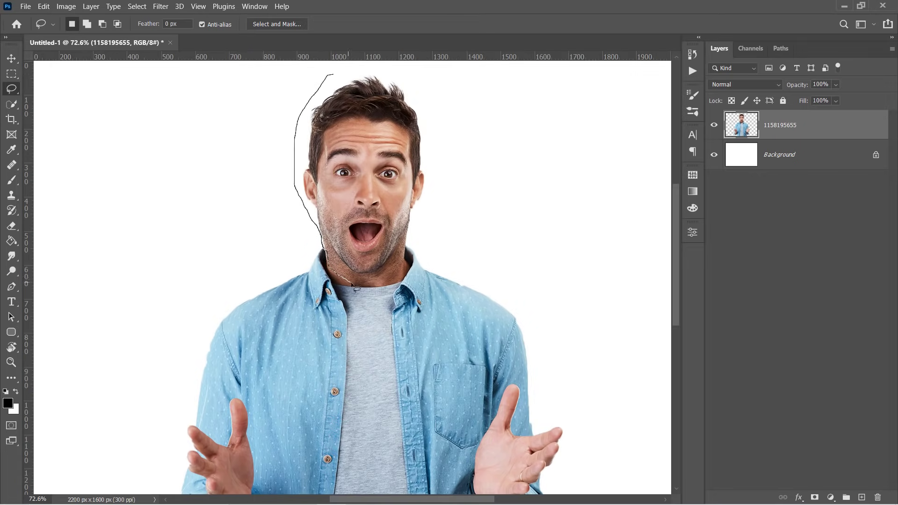
{"action": "left_click_drag", "start_coordinate": [356, 288], "coordinate": [334, 73]}
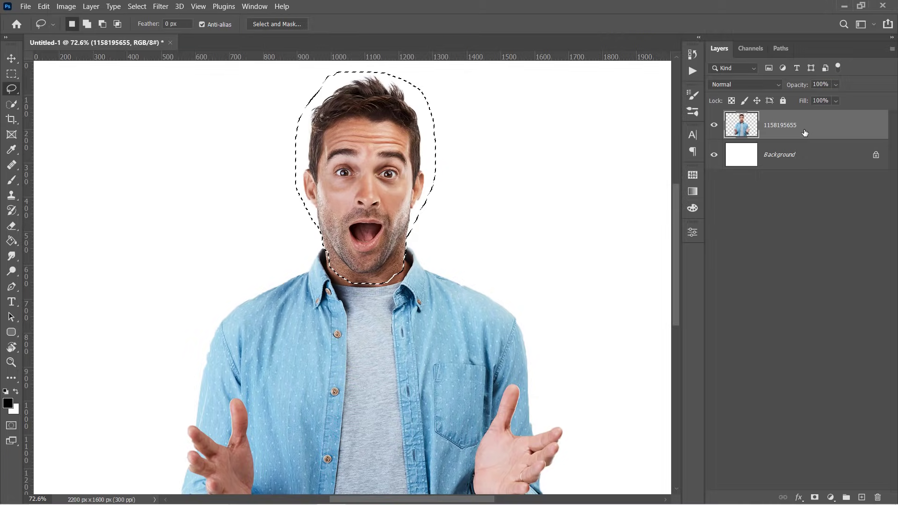
{"action": "key", "text": "ctrl+j"}
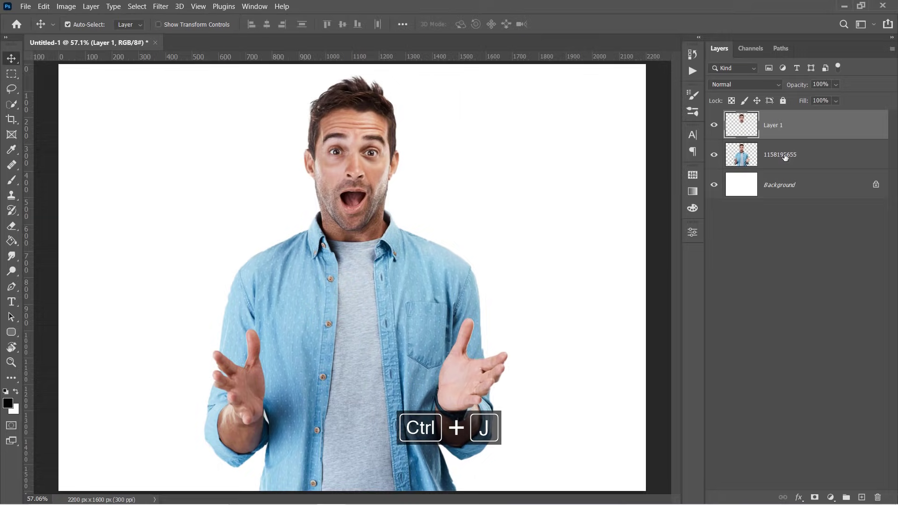
Shrink the body photo to about three quarters size and move it under the head
{"action": "left_click", "coordinate": [785, 157]}
{"action": "key", "text": "ctrl+t"}
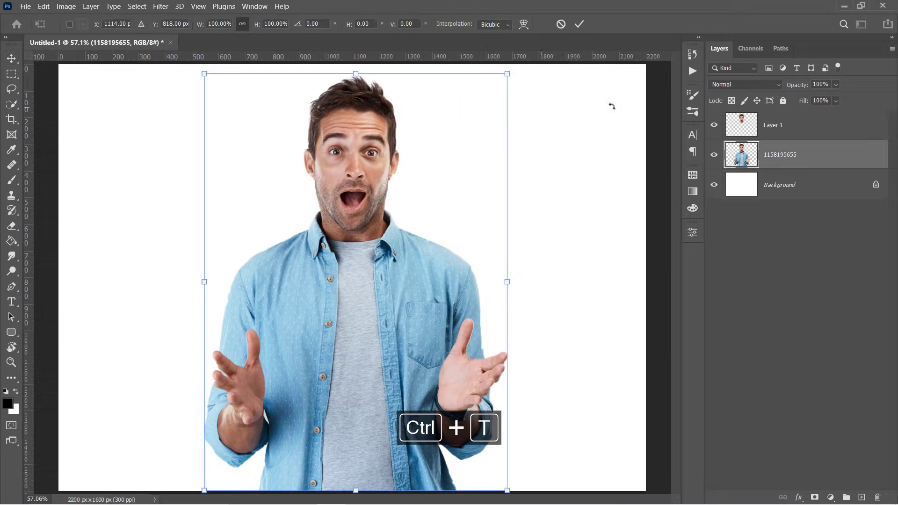
{"action": "left_click_drag", "start_coordinate": [504, 82], "coordinate": [434, 184]}
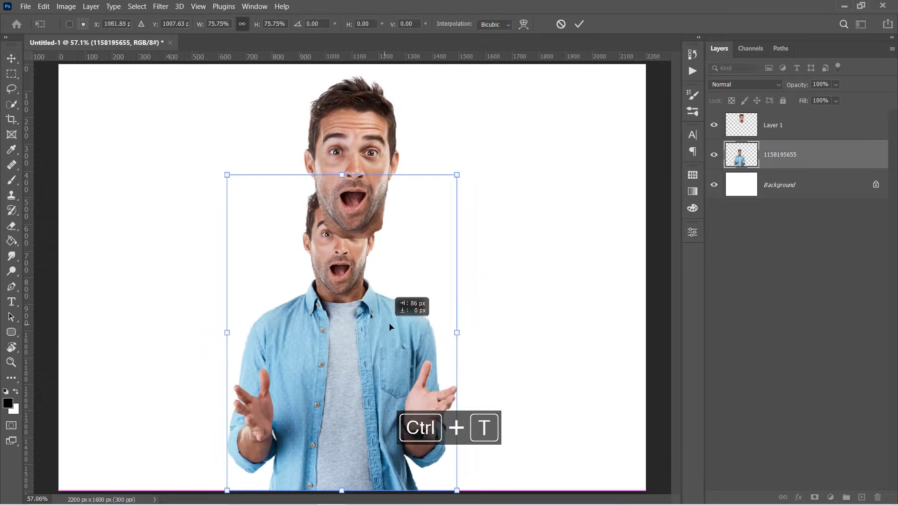
{"action": "left_click_drag", "start_coordinate": [360, 325], "coordinate": [391, 326]}
{"action": "key", "text": "Return"}
Enlarge the copied head to about 144% and position it atop the body
{"action": "left_click", "coordinate": [776, 127]}
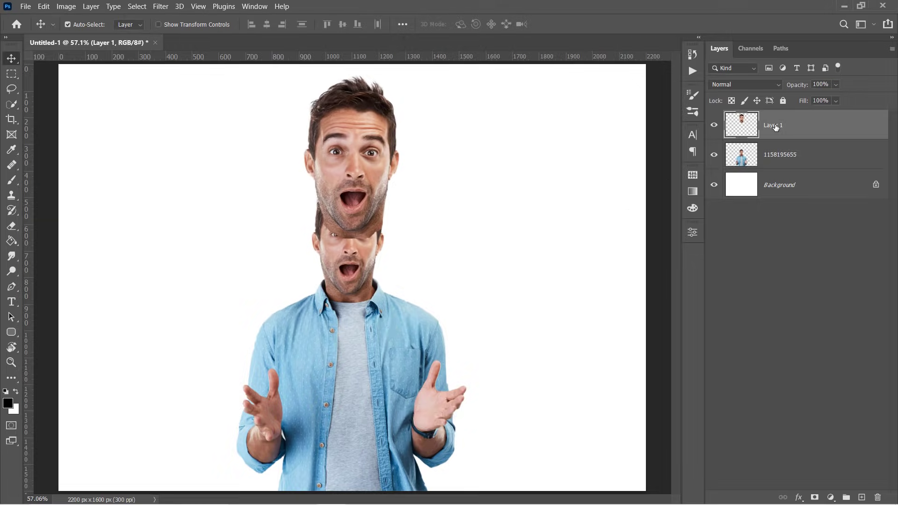
{"action": "key", "text": "ctrl+t"}
{"action": "left_click_drag", "start_coordinate": [401, 238], "coordinate": [442, 310]}
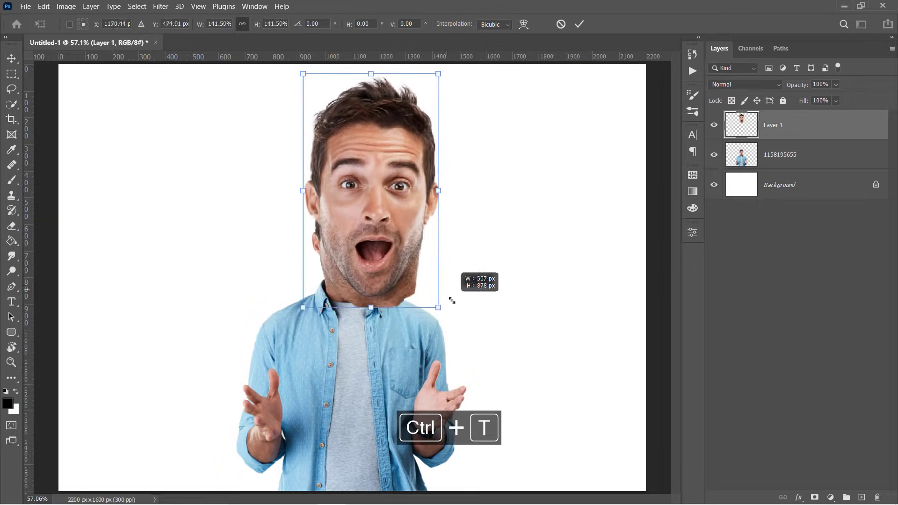
{"action": "left_click_drag", "start_coordinate": [399, 269], "coordinate": [378, 259]}
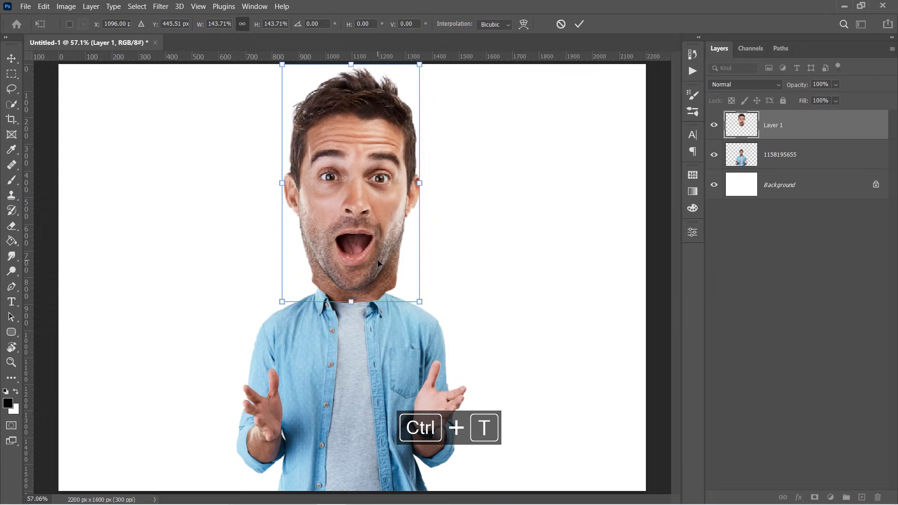
{"action": "key", "text": "Return"}
{"action": "scroll", "coordinate": [379, 264], "scroll_direction": "down", "scroll_amount": 2}
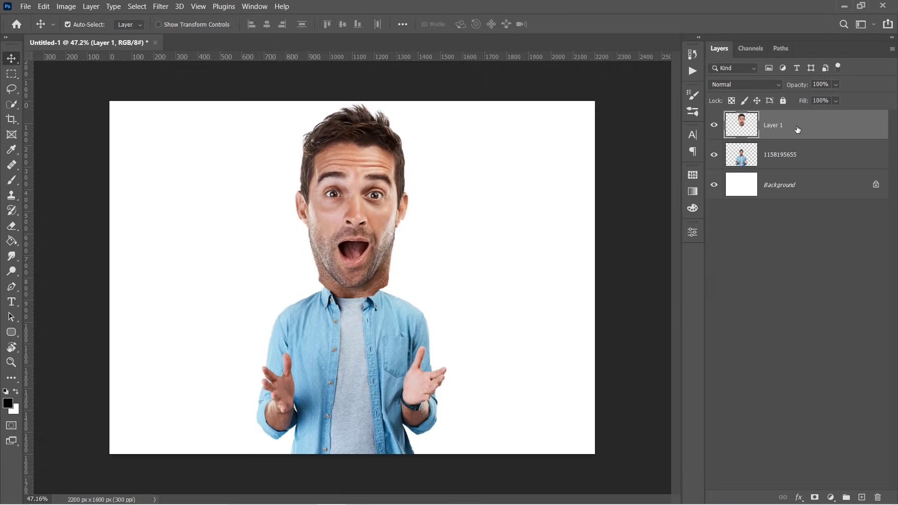
In Liquify, forward-warp the head's left and right jawline inward
{"action": "left_click", "coordinate": [159, 8]}
{"action": "left_click", "coordinate": [184, 106]}
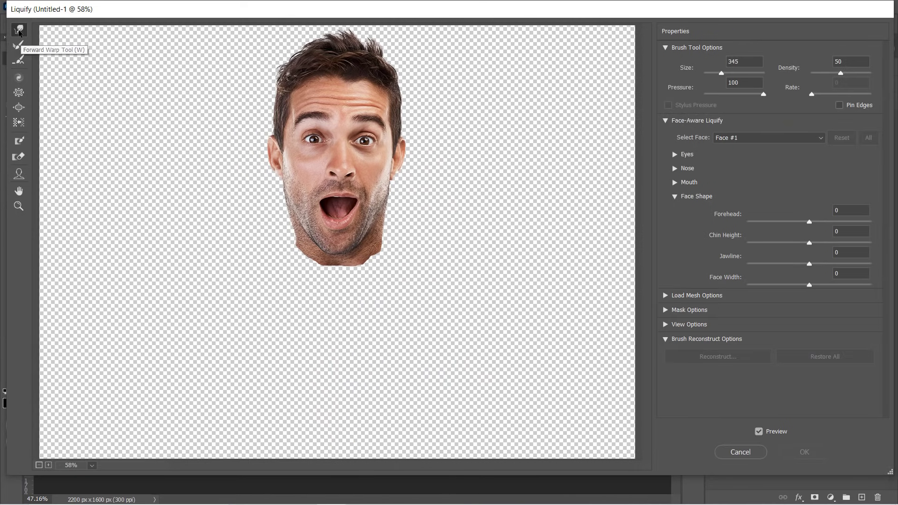
{"action": "left_click_drag", "start_coordinate": [431, 242], "coordinate": [401, 236]}
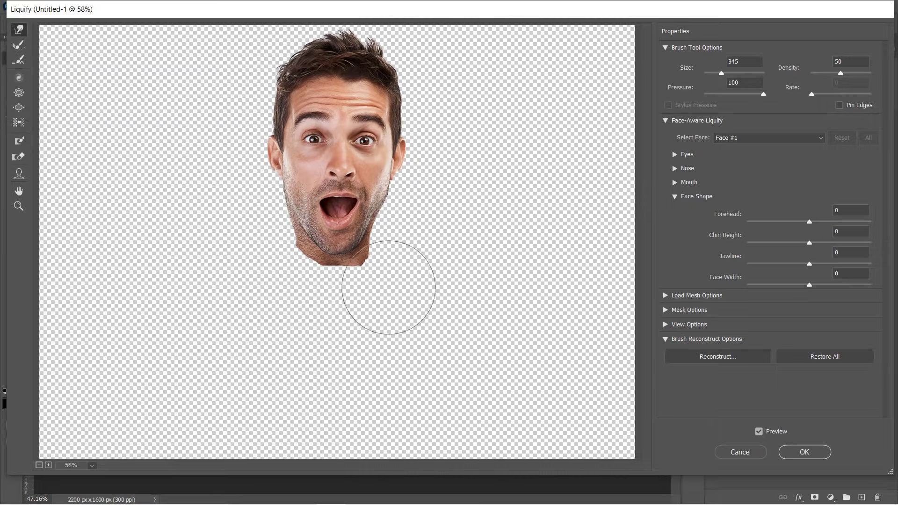
{"action": "left_click_drag", "start_coordinate": [280, 264], "coordinate": [391, 266]}
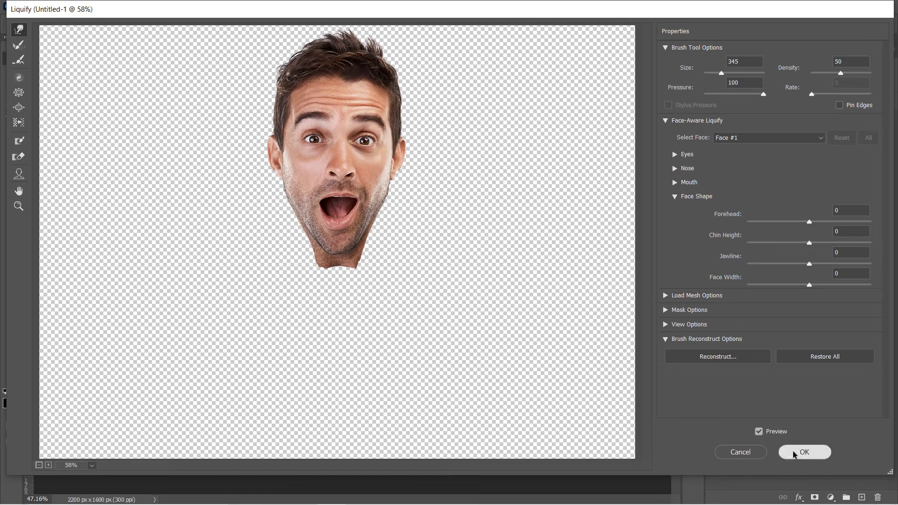
Commit the jaw Liquify and add a layer mask to the head layer
{"action": "left_click", "coordinate": [822, 451]}
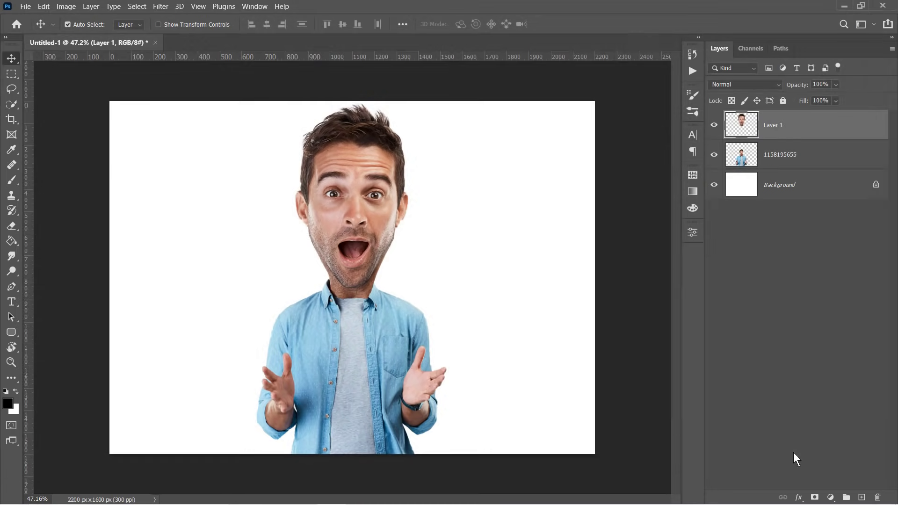
{"action": "left_click", "coordinate": [12, 179]}
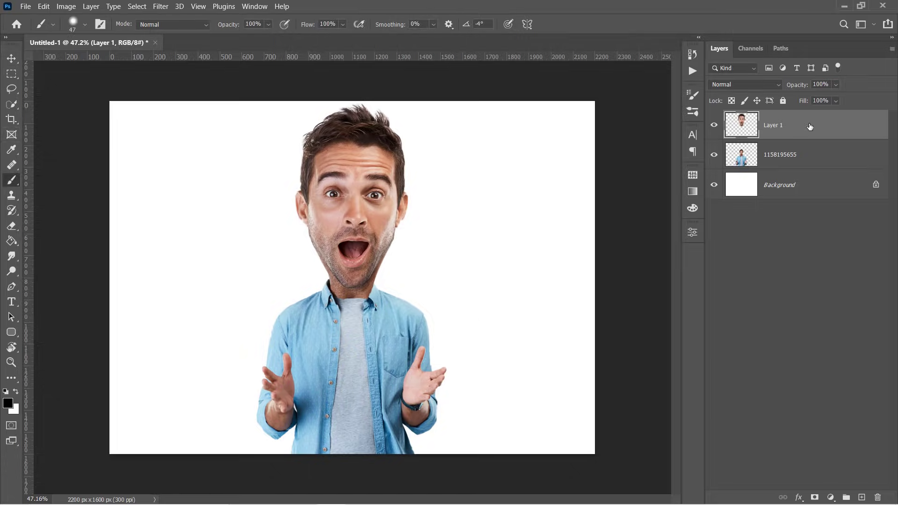
{"action": "left_click", "coordinate": [815, 498]}
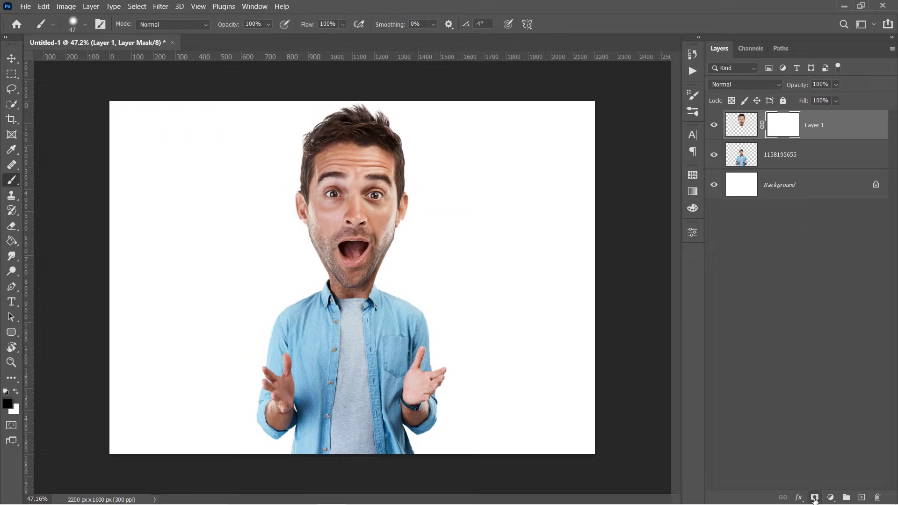
{"action": "scroll", "coordinate": [360, 296], "scroll_direction": "up", "scroll_amount": 3}
{"action": "scroll", "coordinate": [359, 297], "scroll_direction": "up", "scroll_amount": 2}
Paint the neck seam away with a 0%-hardness brush, then fit the canvas in view
{"action": "right_click", "coordinate": [365, 302]}
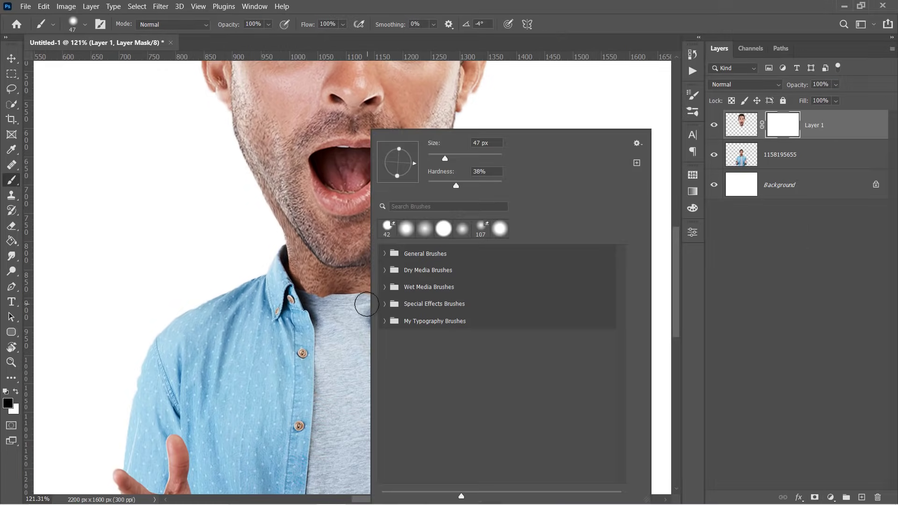
{"action": "left_click_drag", "start_coordinate": [458, 183], "coordinate": [427, 182]}
{"action": "key", "text": "Return"}
{"action": "left_click_drag", "start_coordinate": [342, 302], "coordinate": [339, 288]}
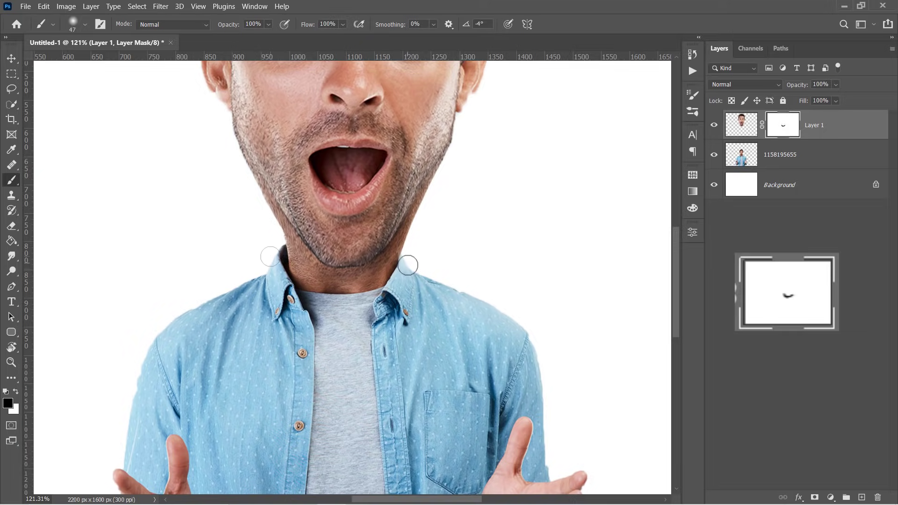
{"action": "key", "text": "ctrl+0"}
{"action": "key", "text": "v"}
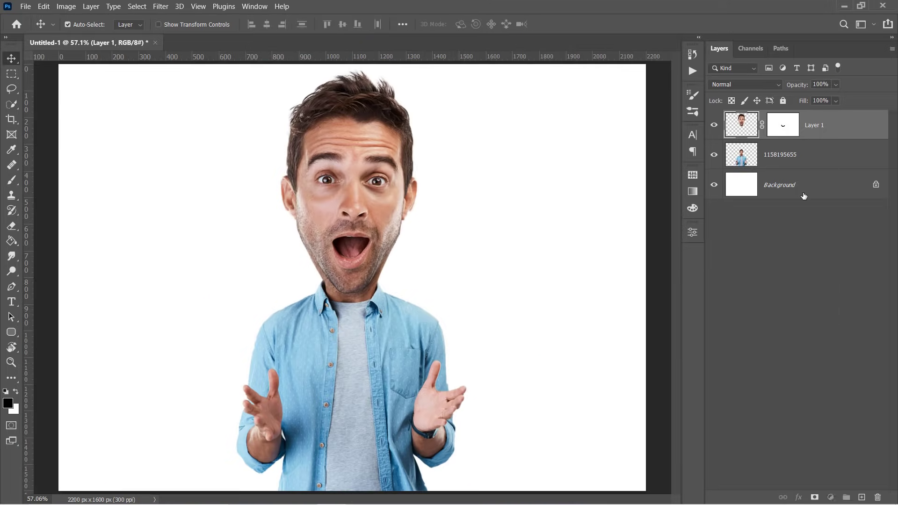
Add a light grey-blue d2dde1 Solid Color fill layer above the Background
{"action": "left_click", "coordinate": [804, 195]}
{"action": "left_click", "coordinate": [832, 498]}
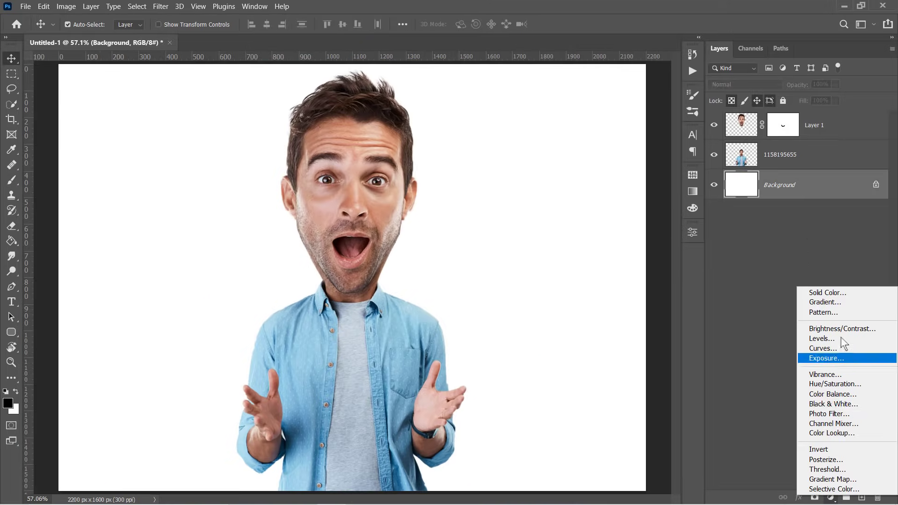
{"action": "left_click", "coordinate": [844, 295]}
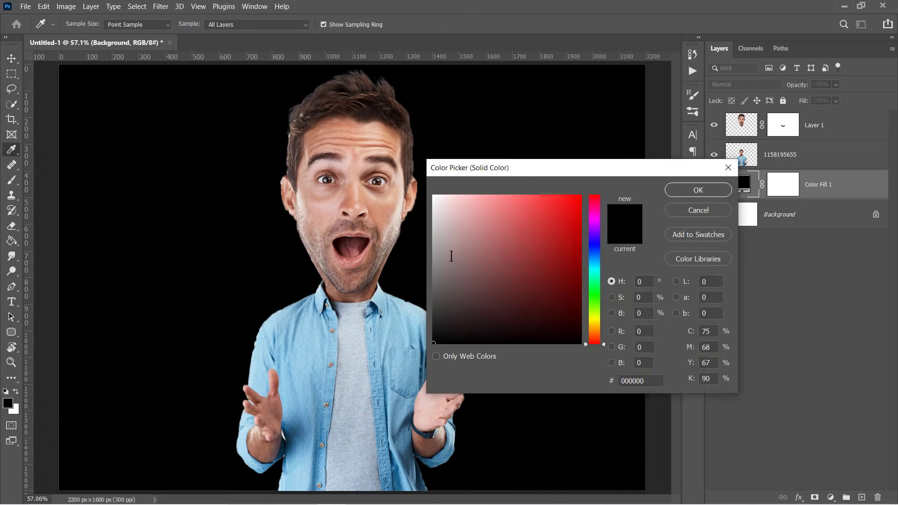
{"action": "left_click_drag", "start_coordinate": [452, 256], "coordinate": [442, 212]}
{"action": "left_click", "coordinate": [595, 264]}
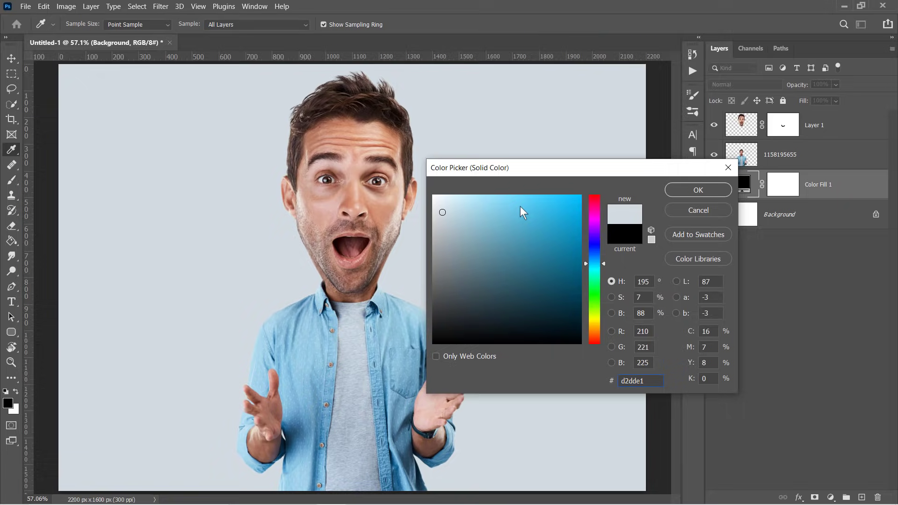
{"action": "left_click", "coordinate": [696, 191]}
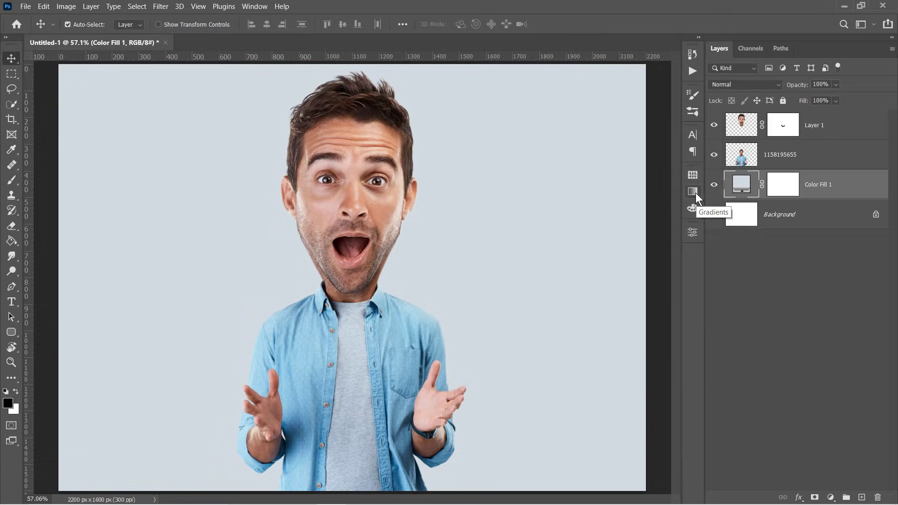
{"action": "key", "text": "shift"}
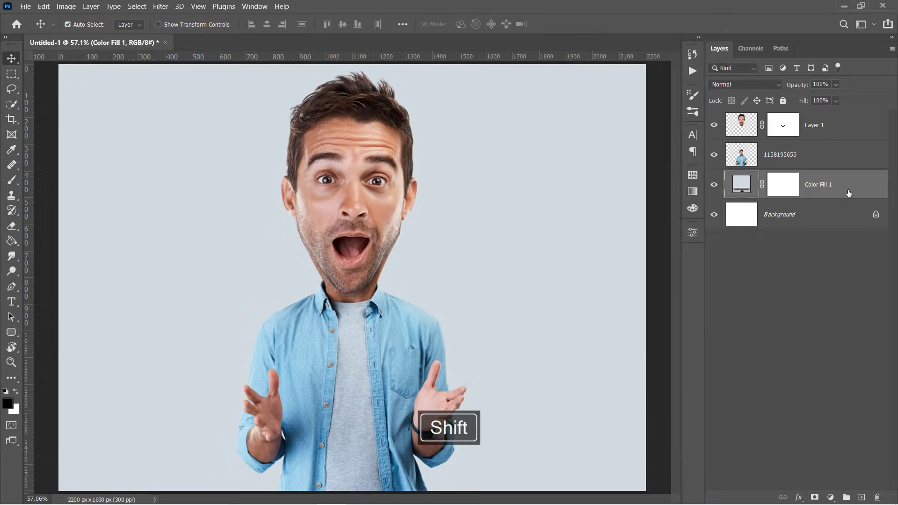
{"action": "left_click", "coordinate": [843, 126], "text": "shift"}
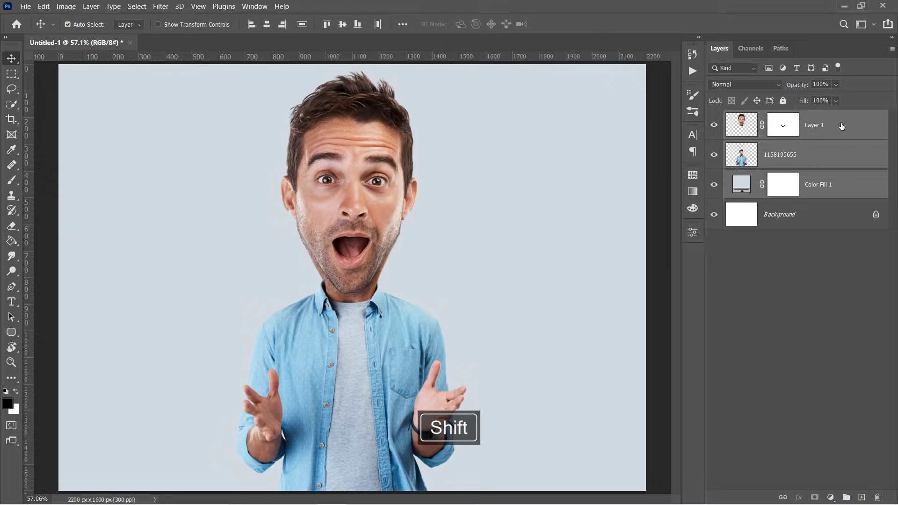
{"action": "right_click", "coordinate": [842, 126]}
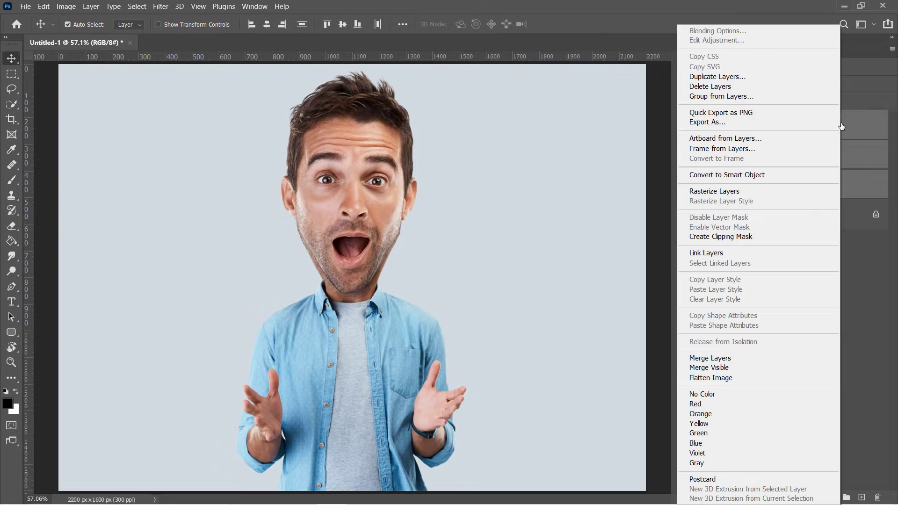
{"action": "left_click", "coordinate": [791, 175]}
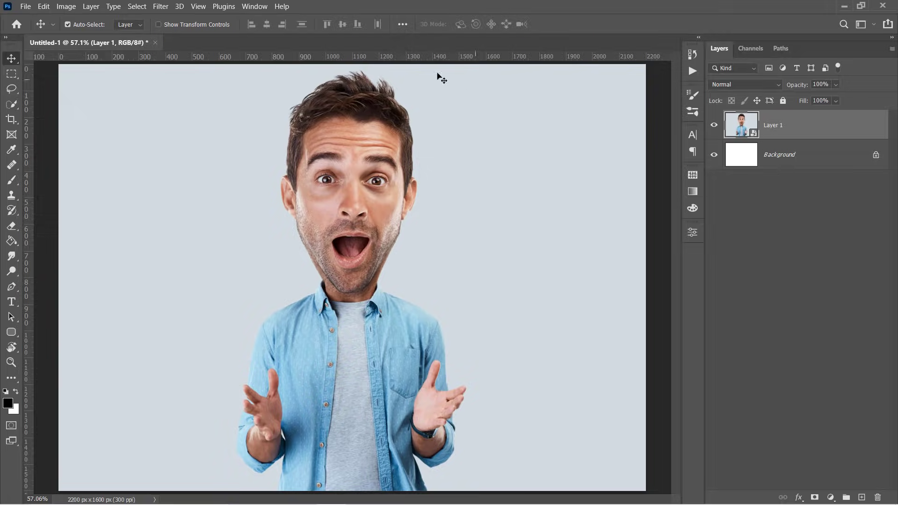
In Face-Aware Liquify, enlarge, raise (79), widen (70), tilt (36) and spread both eyes
{"action": "left_click", "coordinate": [160, 7]}
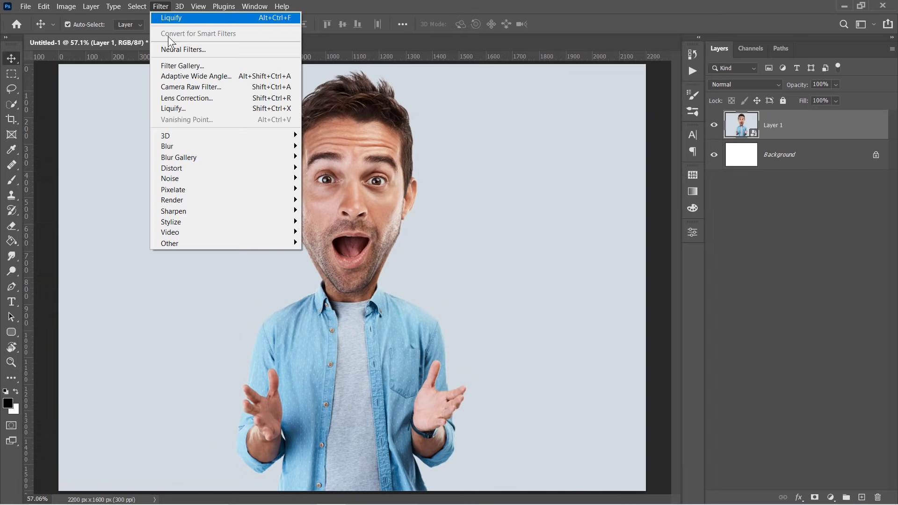
{"action": "left_click", "coordinate": [193, 108]}
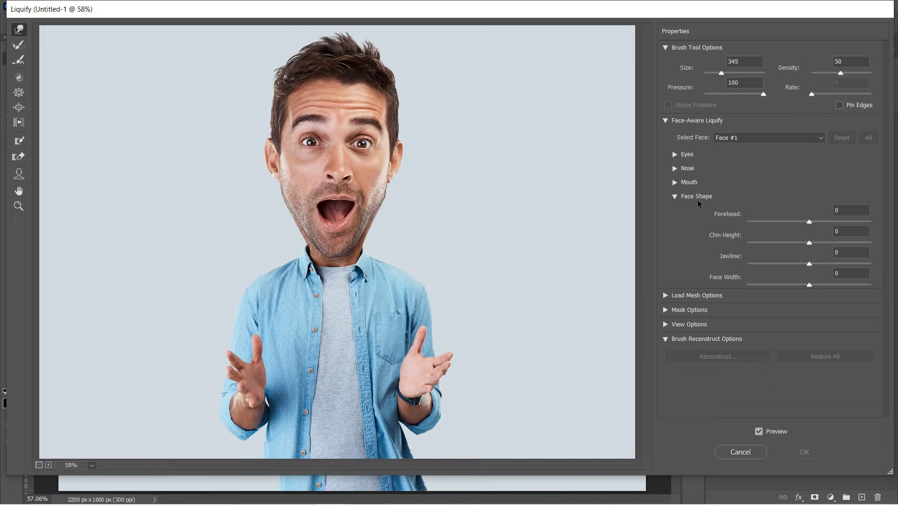
{"action": "left_click", "coordinate": [674, 155]}
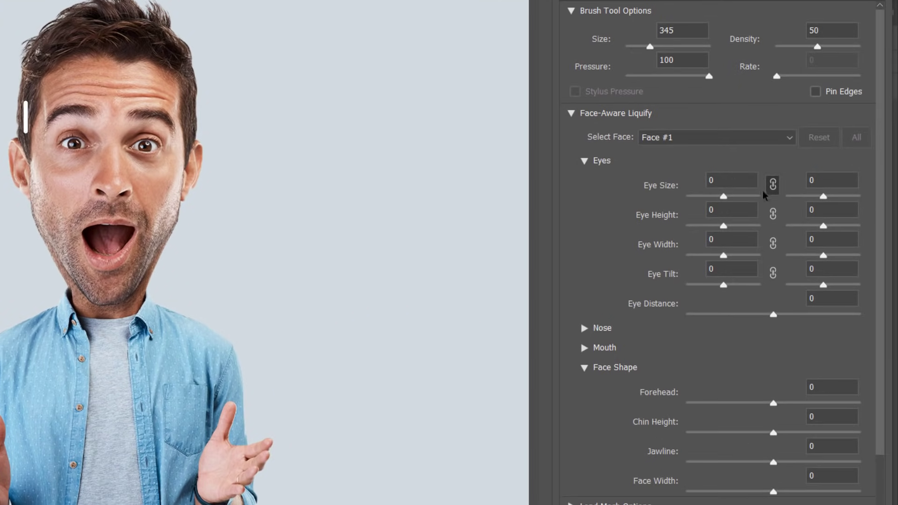
{"action": "left_click", "coordinate": [746, 196]}
{"action": "left_click_drag", "start_coordinate": [746, 196], "coordinate": [759, 196]}
{"action": "left_click", "coordinate": [742, 225]}
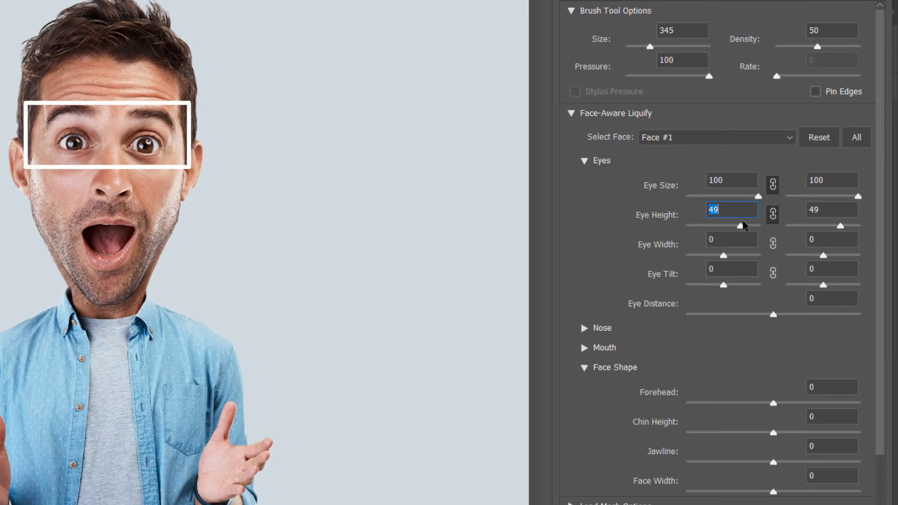
{"action": "left_click_drag", "start_coordinate": [744, 225], "coordinate": [756, 226]}
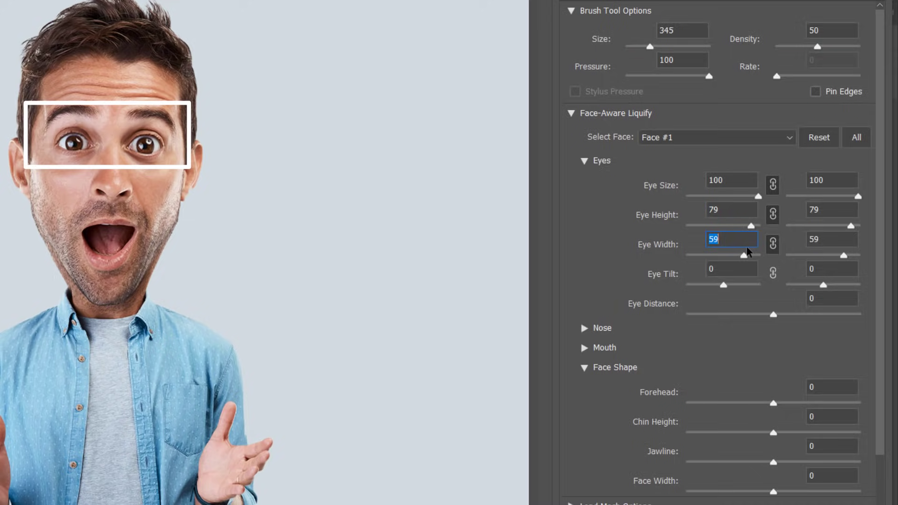
{"action": "left_click_drag", "start_coordinate": [748, 253], "coordinate": [749, 254]}
{"action": "left_click_drag", "start_coordinate": [726, 285], "coordinate": [737, 283]}
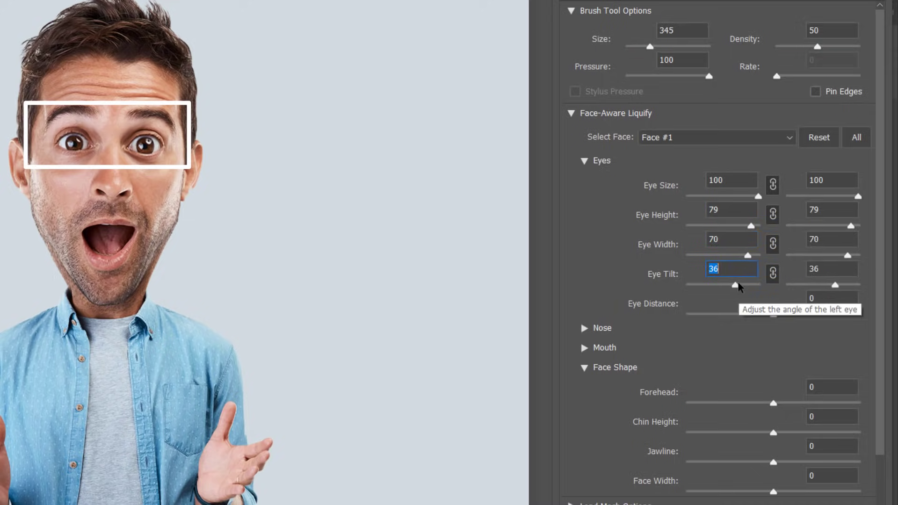
{"action": "left_click_drag", "start_coordinate": [773, 314], "coordinate": [786, 316]}
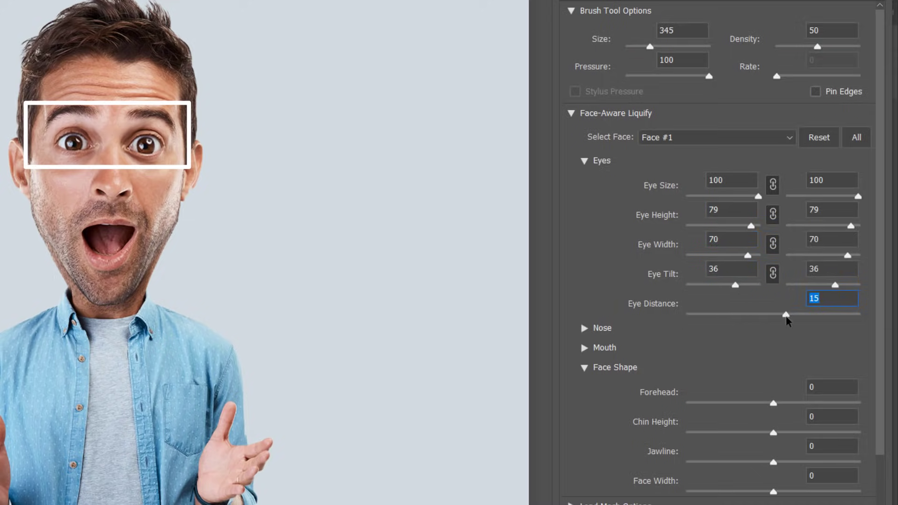
{"action": "left_click", "coordinate": [584, 161]}
Max out nose height and width, and set upper lip 100, lower lip -100
{"action": "left_click", "coordinate": [584, 181]}
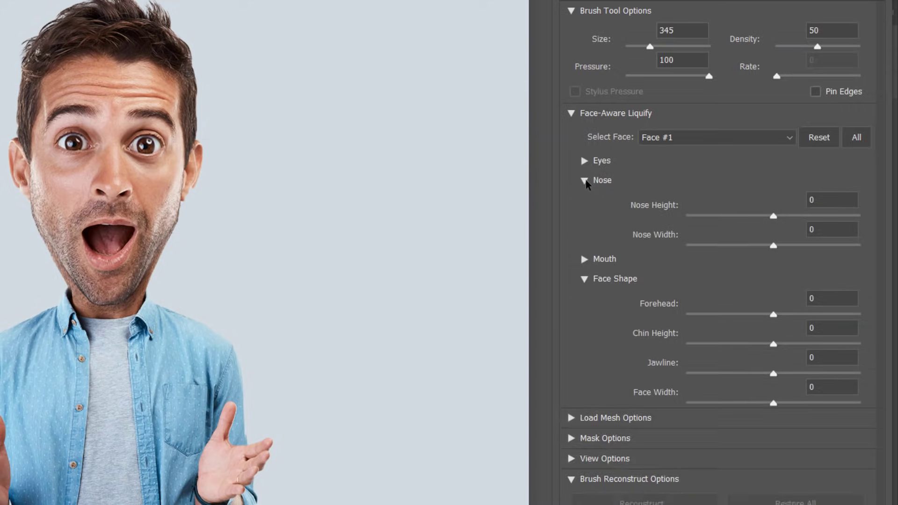
{"action": "left_click_drag", "start_coordinate": [773, 215], "coordinate": [859, 216]}
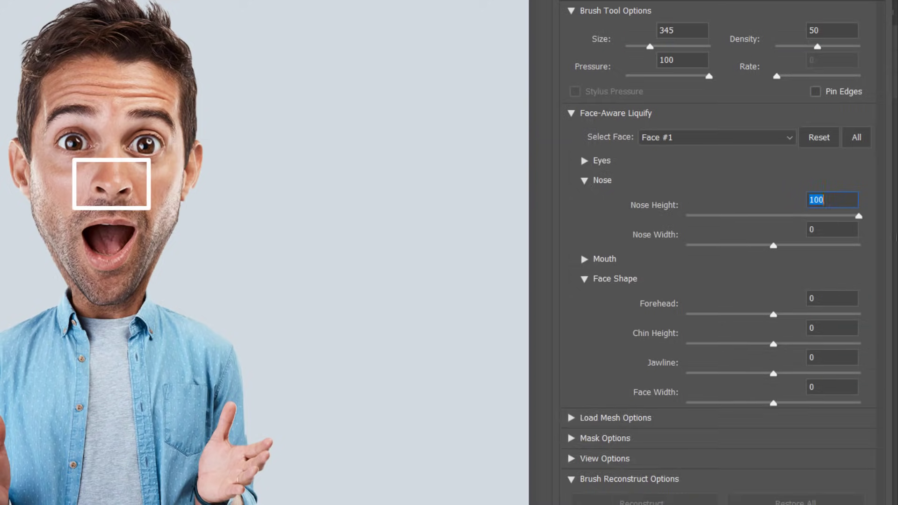
{"action": "left_click_drag", "start_coordinate": [773, 245], "coordinate": [892, 253]}
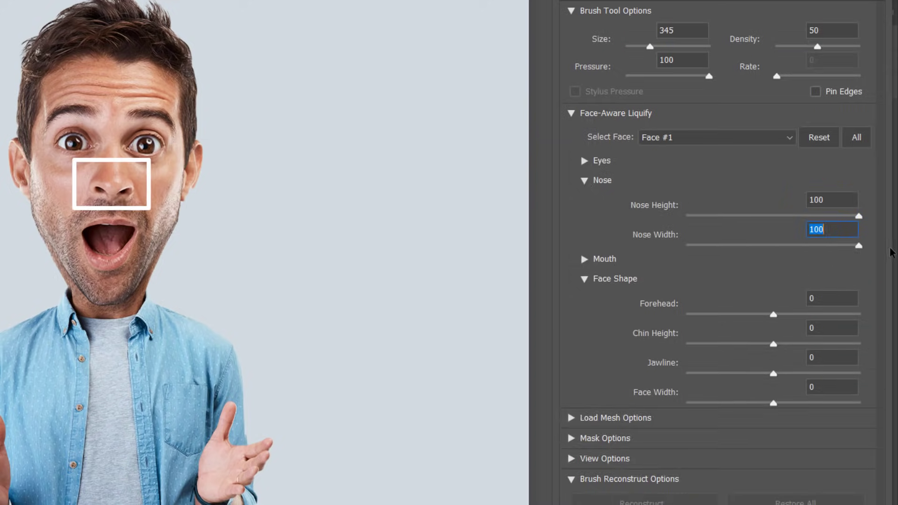
{"action": "left_click", "coordinate": [584, 180]}
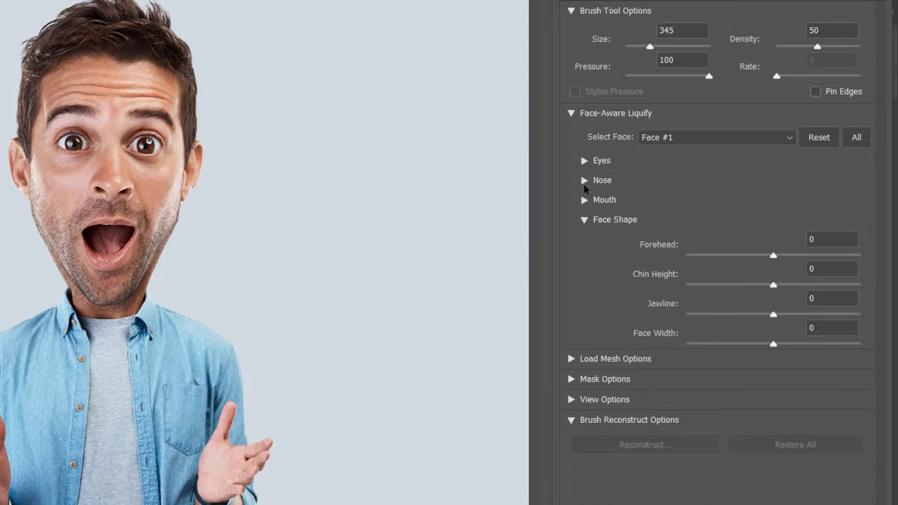
{"action": "left_click", "coordinate": [584, 200]}
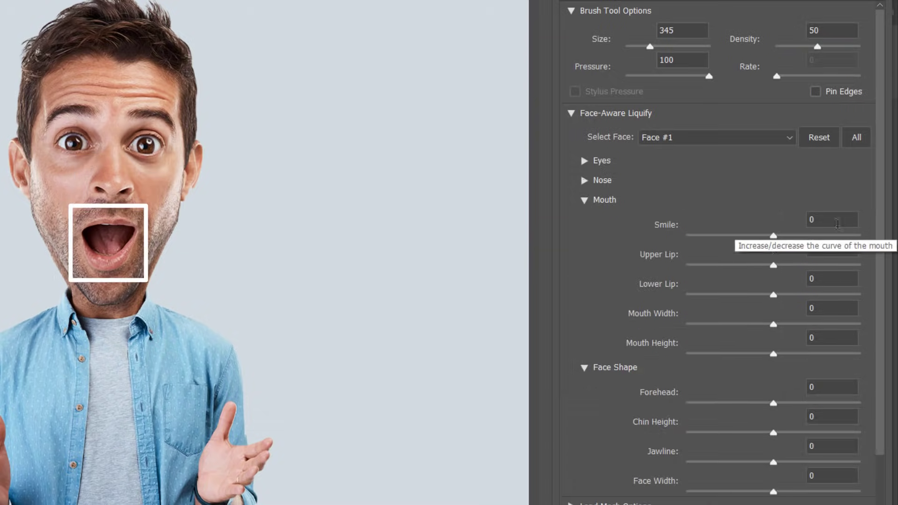
{"action": "left_click_drag", "start_coordinate": [774, 265], "coordinate": [862, 264]}
{"action": "left_click_drag", "start_coordinate": [772, 295], "coordinate": [673, 287]}
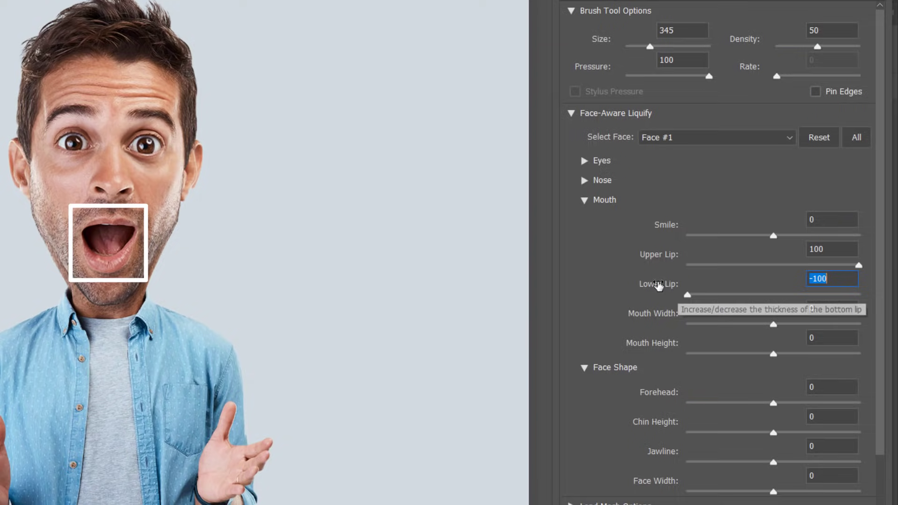
{"action": "left_click", "coordinate": [583, 200]}
Set forehead -51, chin height -11, jawline -70, face width 10, and apply Liquify
{"action": "left_click_drag", "start_coordinate": [774, 255], "coordinate": [729, 255]}
{"action": "left_click_drag", "start_coordinate": [773, 284], "coordinate": [763, 284]}
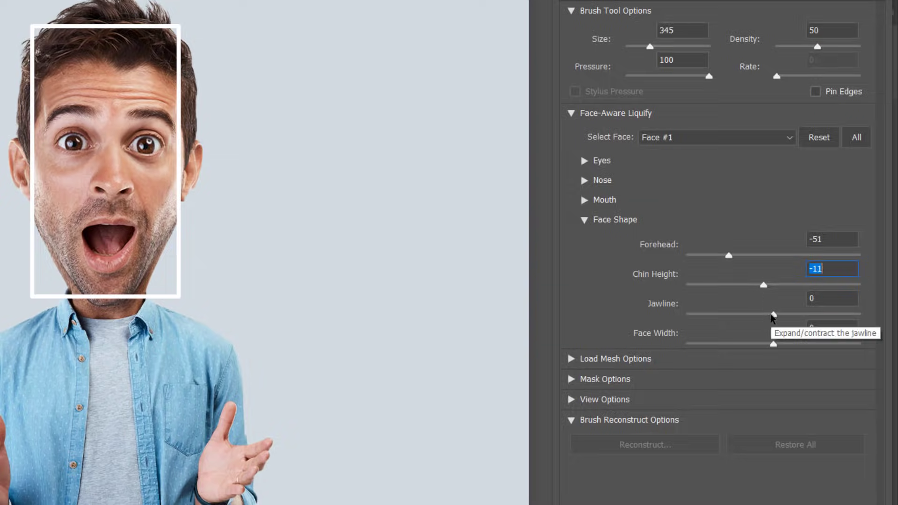
{"action": "mouse_move", "coordinate": [773, 315]}
{"action": "left_mouse_down"}
{"action": "mouse_move", "coordinate": [696, 312]}
{"action": "mouse_move", "coordinate": [713, 312]}
{"action": "left_mouse_up"}
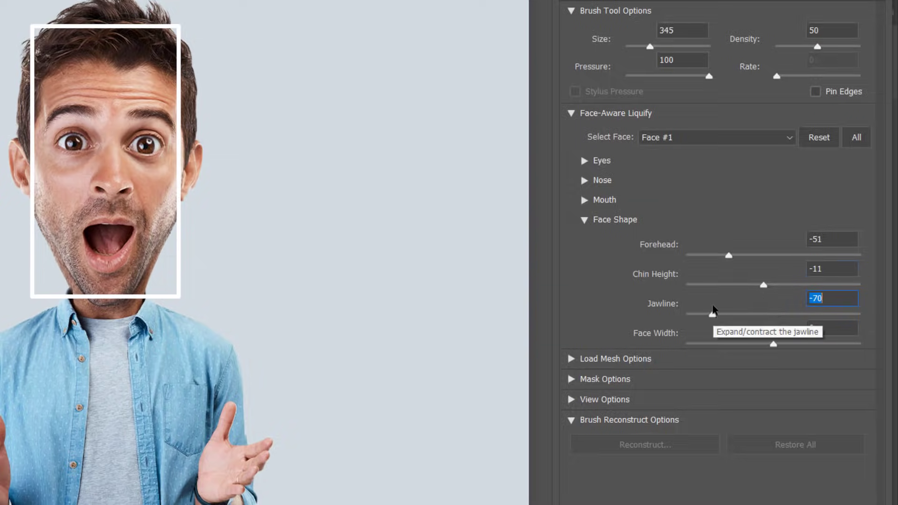
{"action": "left_click_drag", "start_coordinate": [773, 344], "coordinate": [785, 344]}
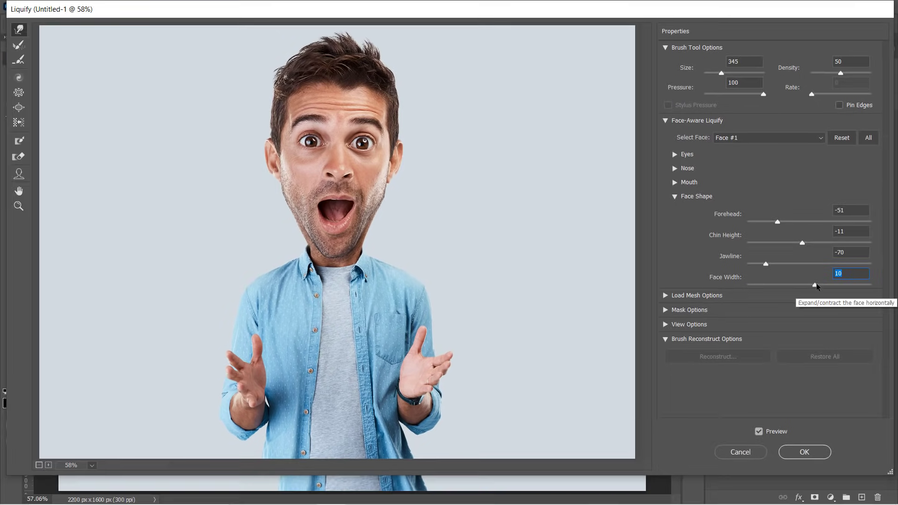
{"action": "left_click", "coordinate": [805, 452]}
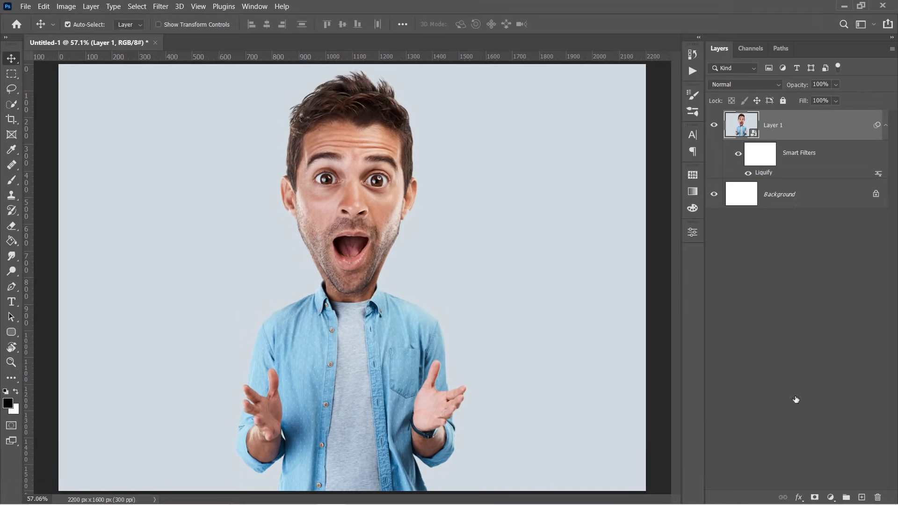
Duplicate the caricature layer twice and rename the original to Effect
{"action": "left_click", "coordinate": [738, 155]}
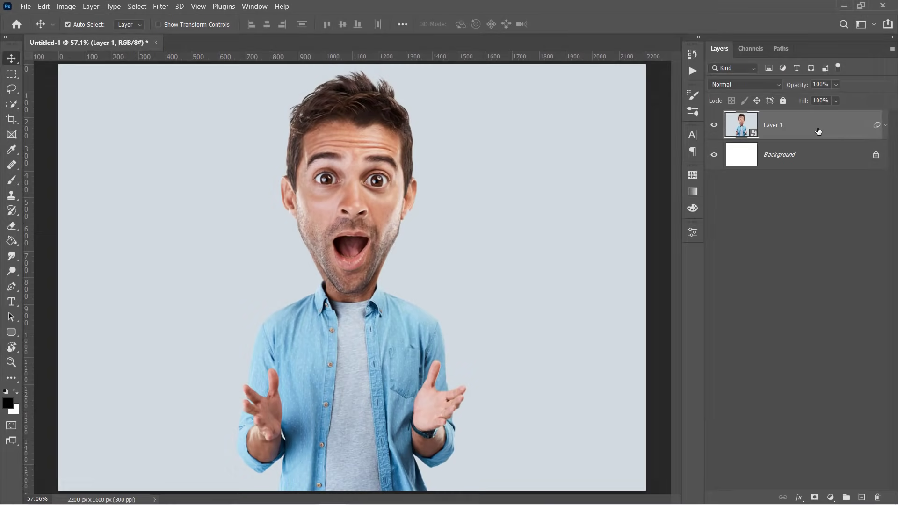
{"action": "key", "text": "ctrl+j"}
{"action": "key", "text": "ctrl+j"}
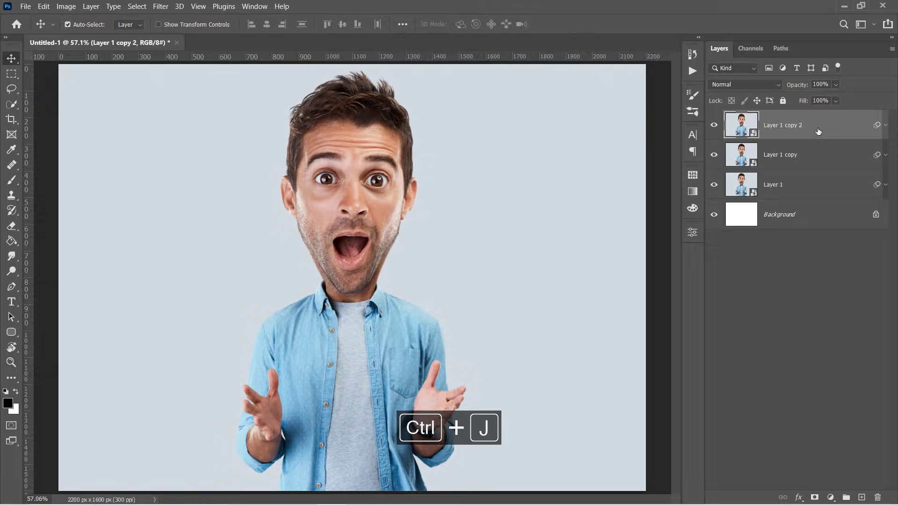
{"action": "double_click", "coordinate": [773, 184]}
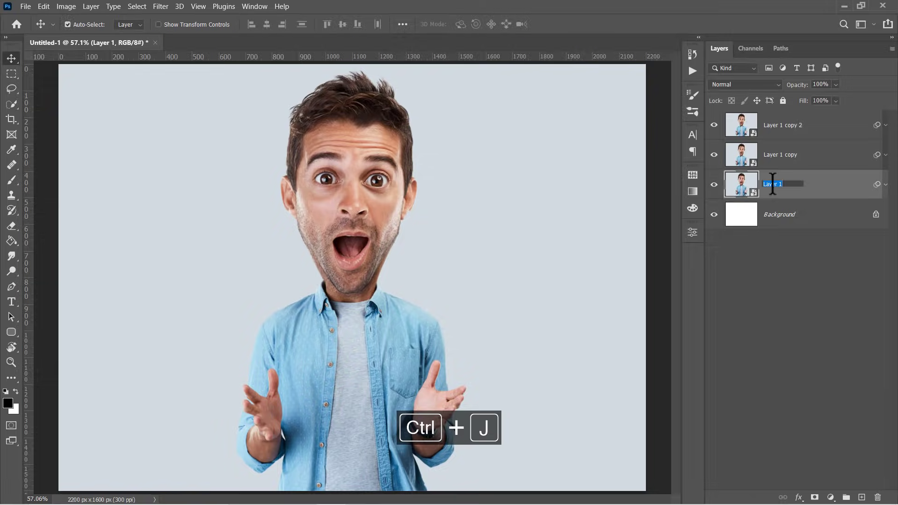
{"action": "type", "text": "Effect"}
{"action": "key", "text": "Return"}
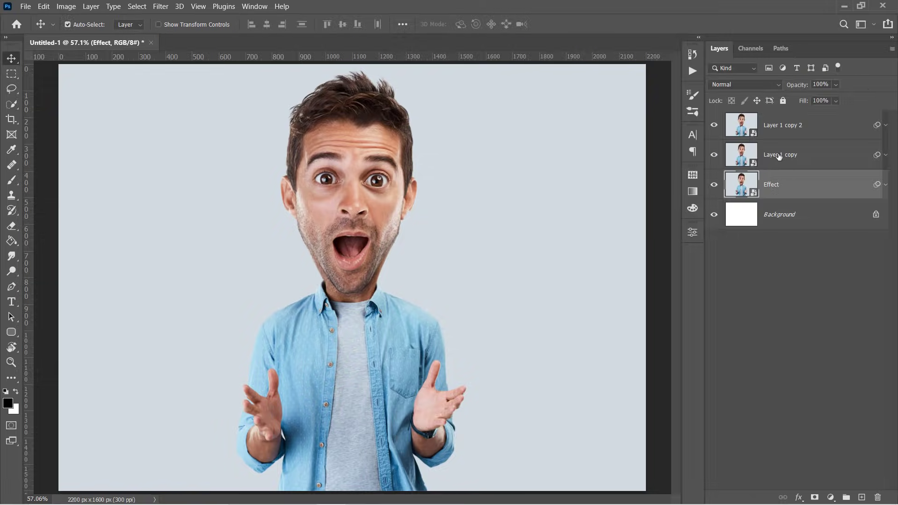
Name the copies Details and Skin, hide both, and select Effect
{"action": "double_click", "coordinate": [779, 156]}
{"action": "type", "text": "Details"}
{"action": "key", "text": "Return"}
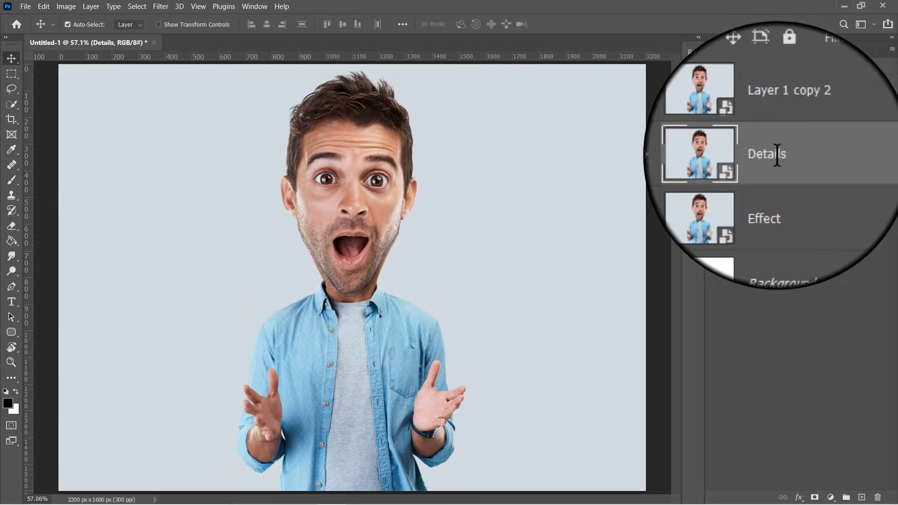
{"action": "double_click", "coordinate": [793, 127]}
{"action": "type", "text": "Sk"}
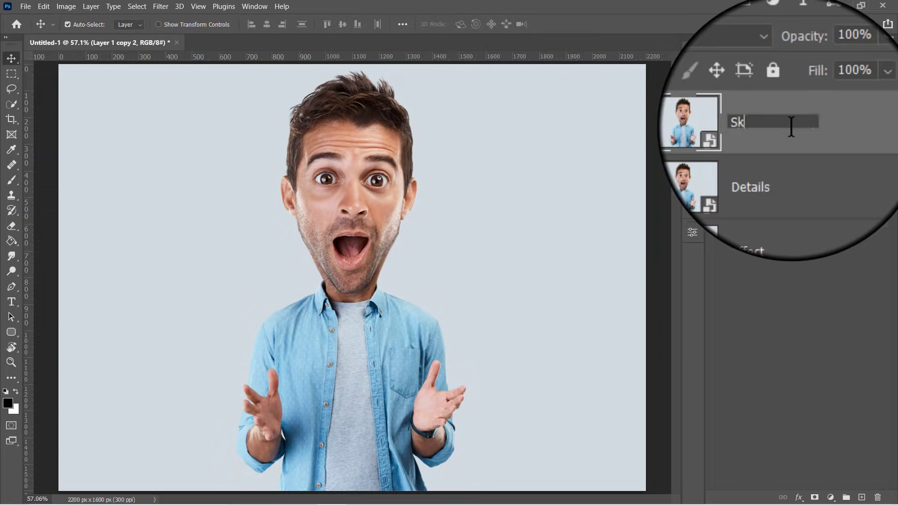
{"action": "type", "text": "in"}
{"action": "key", "text": "Return"}
{"action": "left_click", "coordinate": [714, 155]}
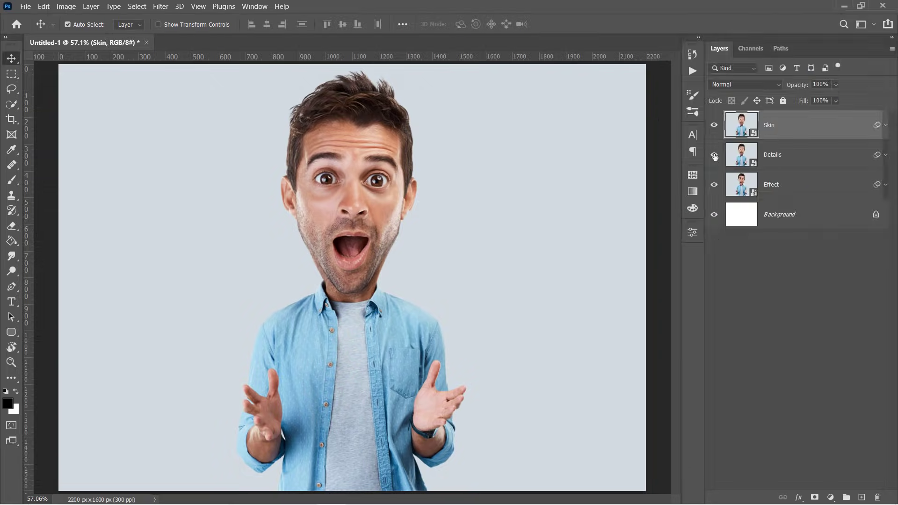
{"action": "left_click", "coordinate": [715, 126]}
{"action": "left_click", "coordinate": [838, 187]}
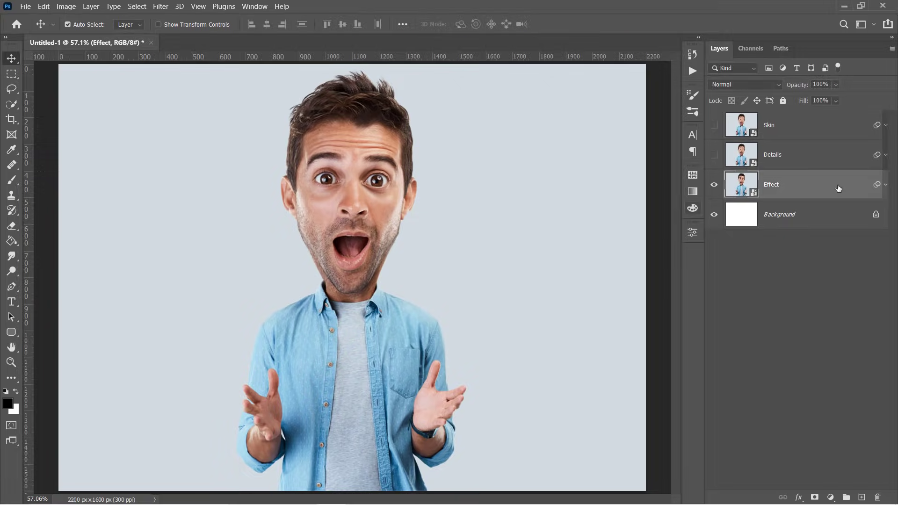
Apply Smart Sharpen to Effect with amount 200, radius 1.5 px, and noise reduction 0
{"action": "left_click", "coordinate": [161, 8]}
{"action": "mouse_move", "coordinate": [211, 211]}
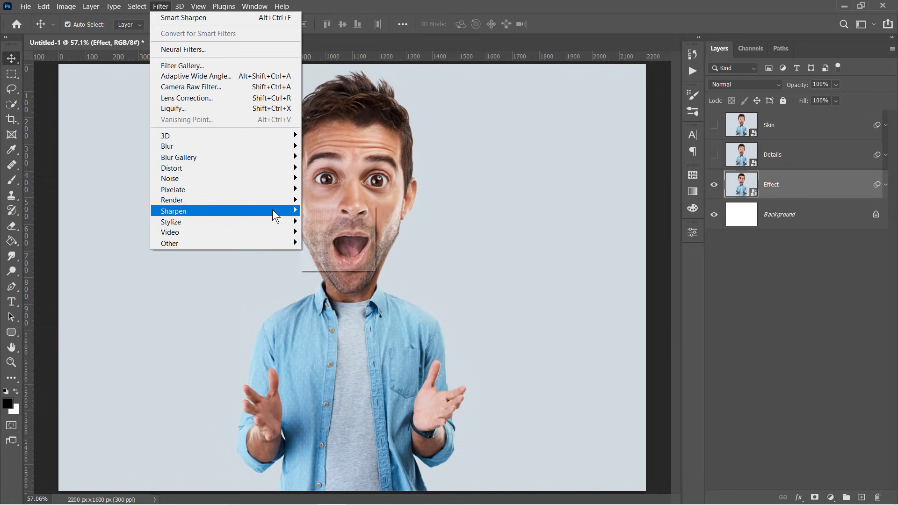
{"action": "left_click", "coordinate": [328, 252]}
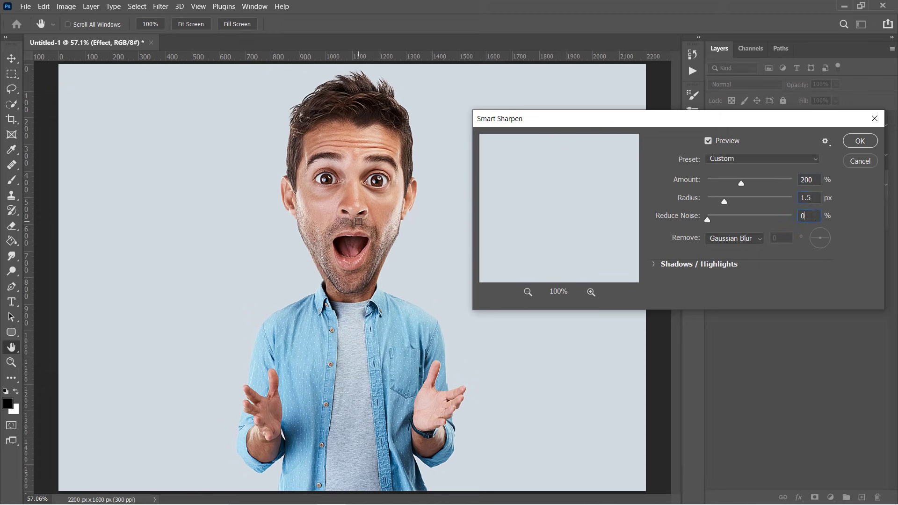
{"action": "left_click", "coordinate": [861, 142]}
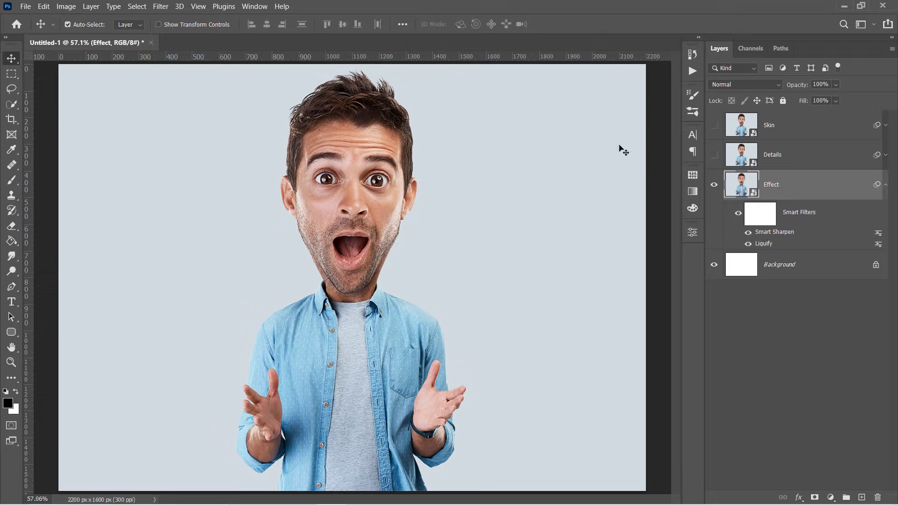
Apply Oil Paint to the Effect layer: stylization 5, cleanliness 3, scale 0.1, no lighting
{"action": "left_click", "coordinate": [160, 6]}
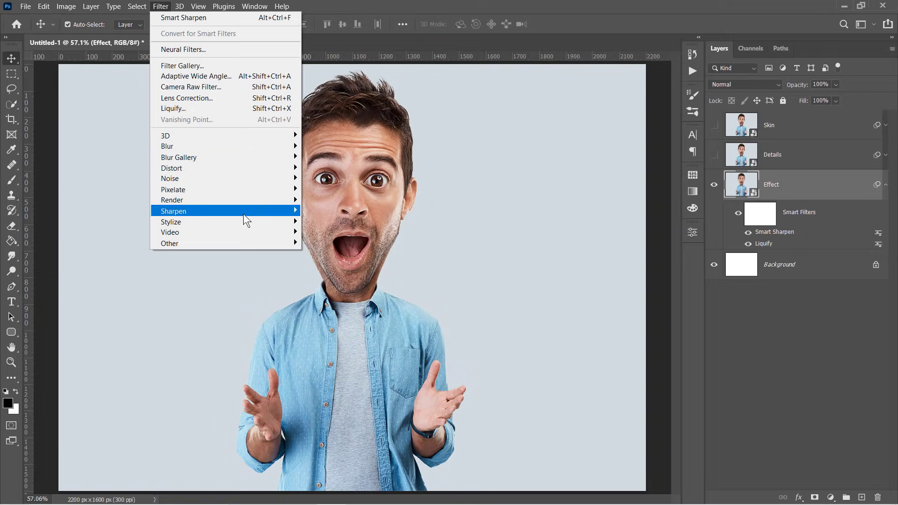
{"action": "mouse_move", "coordinate": [172, 222]}
{"action": "left_click", "coordinate": [313, 265]}
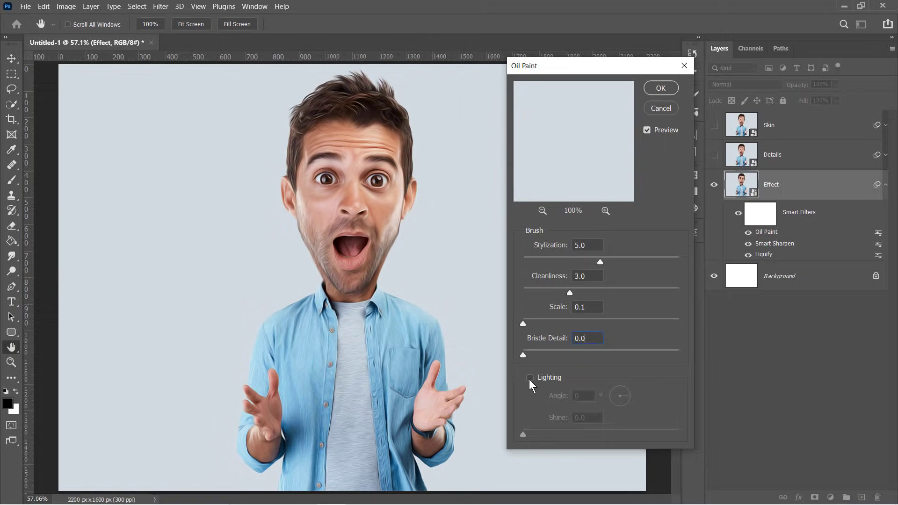
{"action": "left_click", "coordinate": [661, 89]}
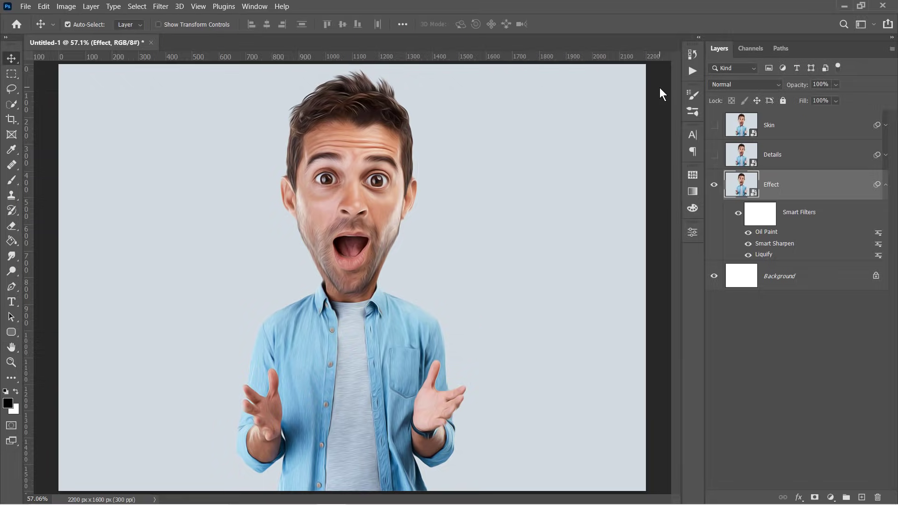
Apply Filter Gallery Poster Edges to the Effect layer: thickness 0, intensity 0, posterization 2
{"action": "left_click", "coordinate": [160, 7]}
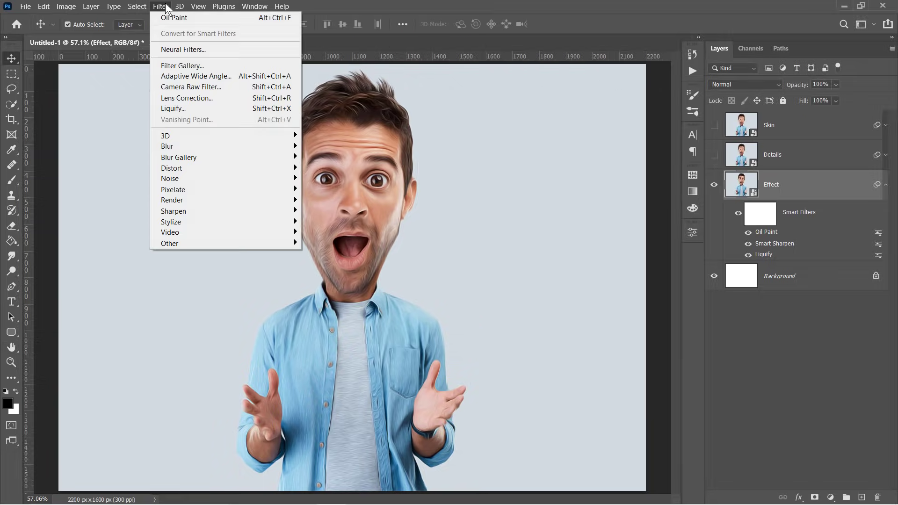
{"action": "left_click", "coordinate": [185, 63]}
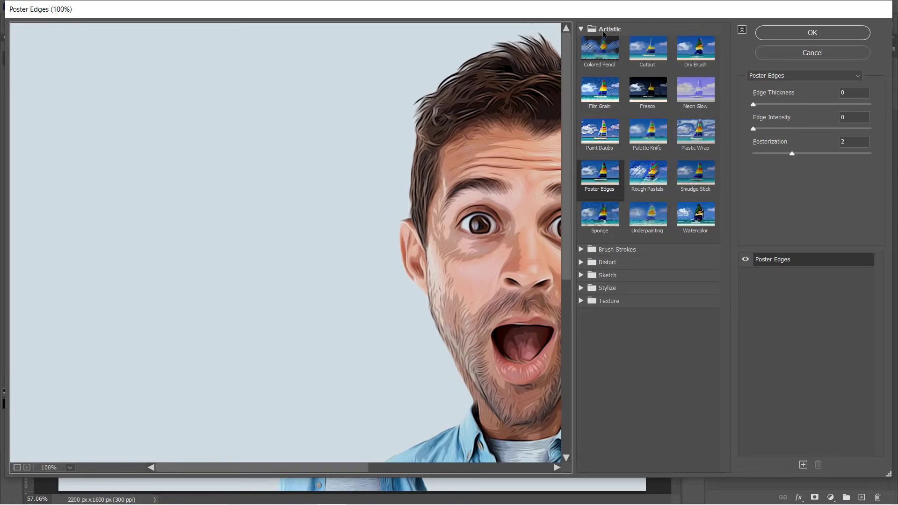
{"action": "left_click", "coordinate": [597, 191]}
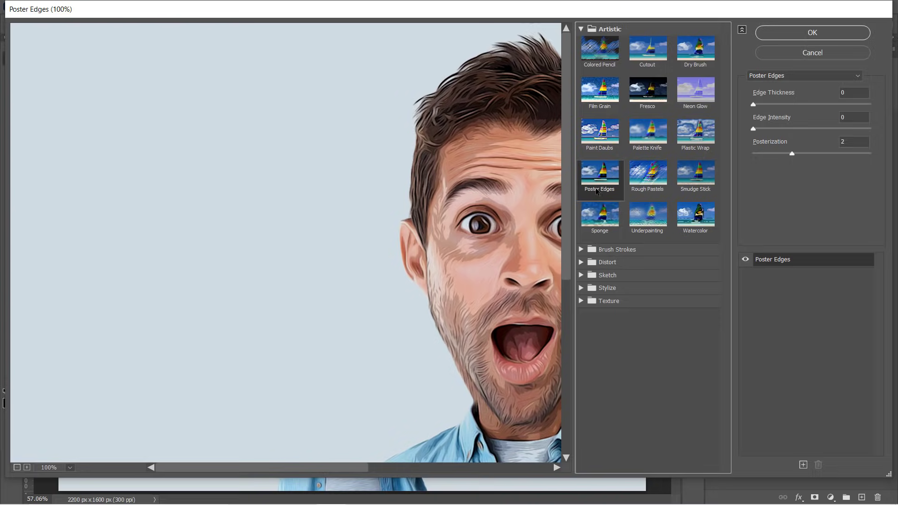
{"action": "left_click_drag", "start_coordinate": [520, 216], "coordinate": [364, 242]}
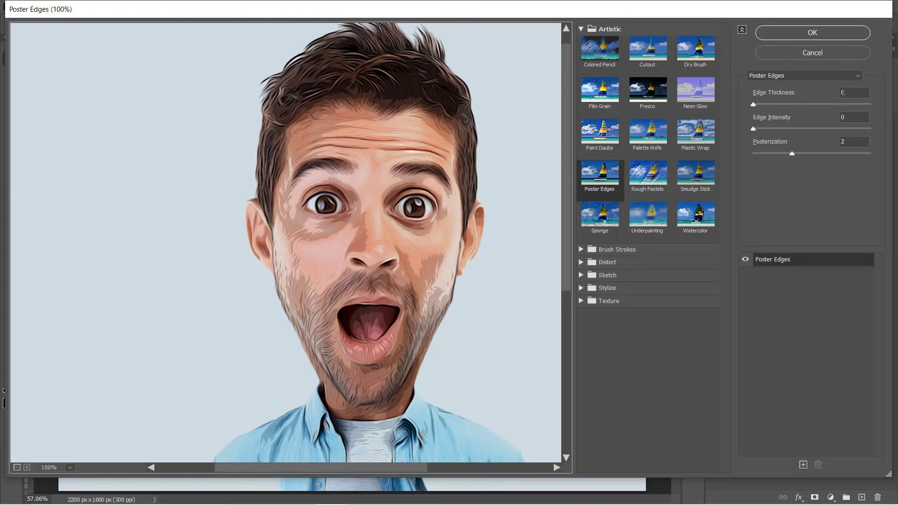
{"action": "left_click", "coordinate": [851, 93]}
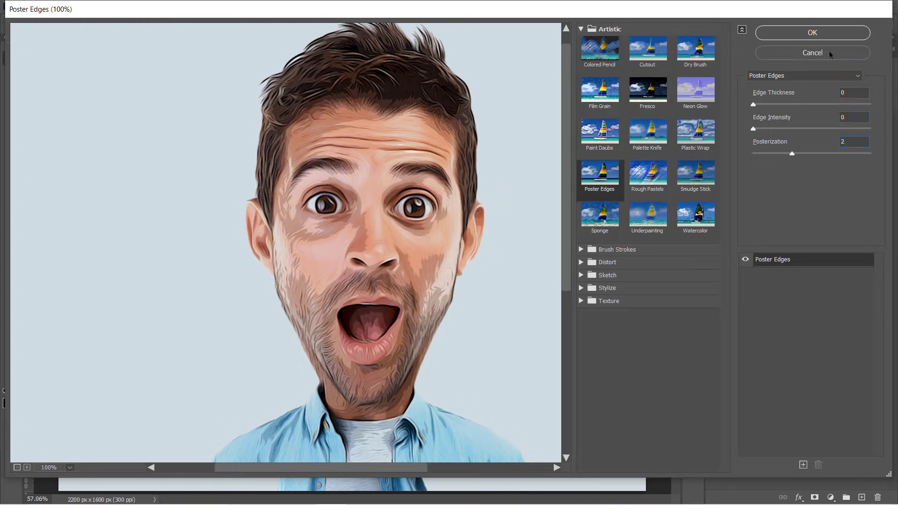
{"action": "left_click", "coordinate": [824, 32]}
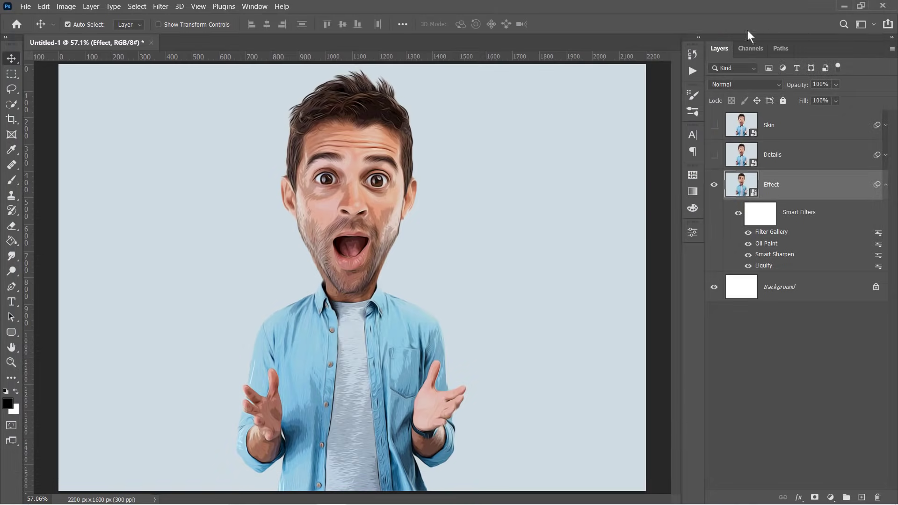
Apply Surface Blur to the Effect layer with radius 15 and threshold 7
{"action": "left_click", "coordinate": [162, 9]}
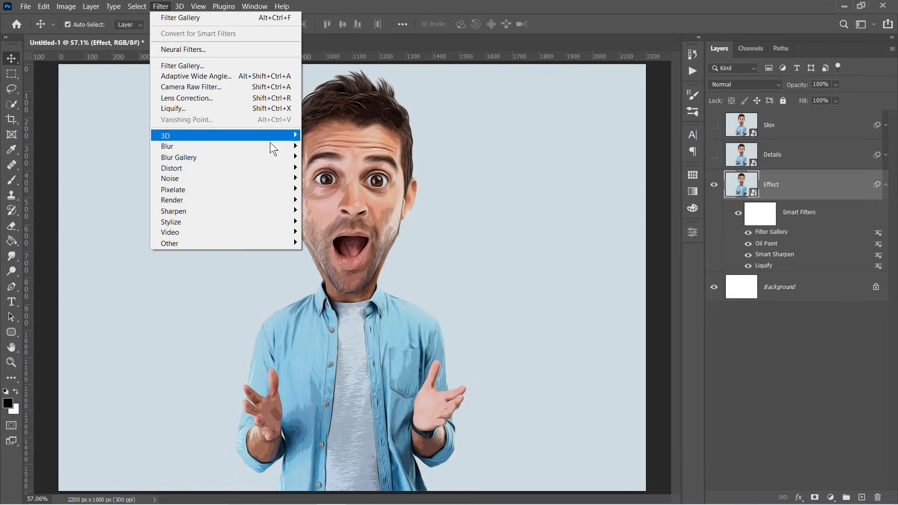
{"action": "mouse_move", "coordinate": [210, 147]}
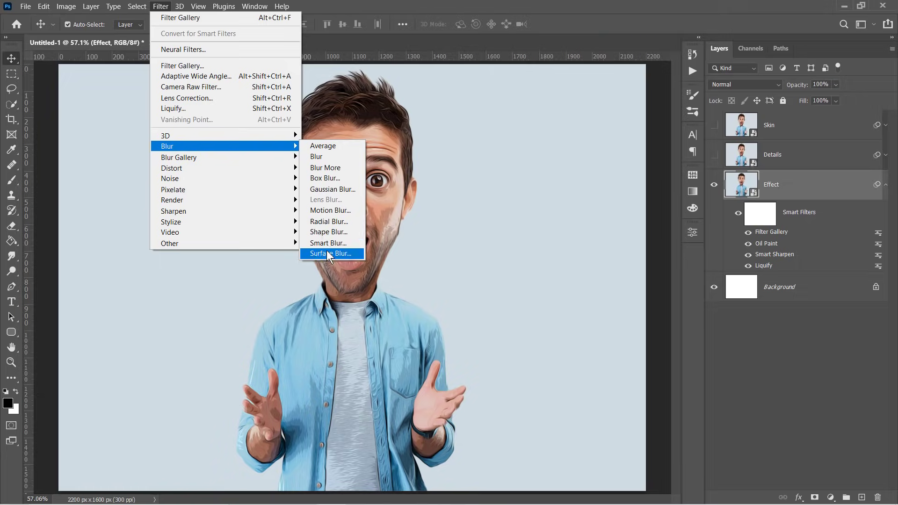
{"action": "left_click", "coordinate": [326, 250]}
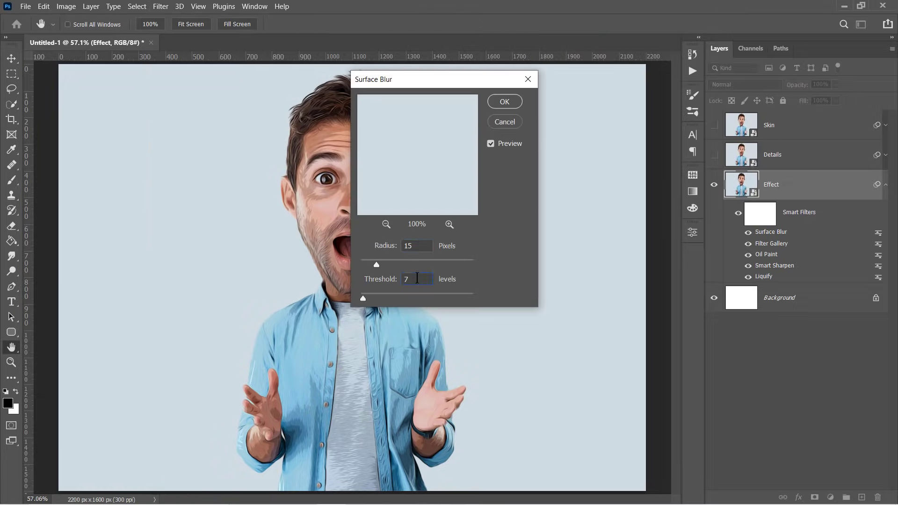
{"action": "left_click", "coordinate": [511, 100]}
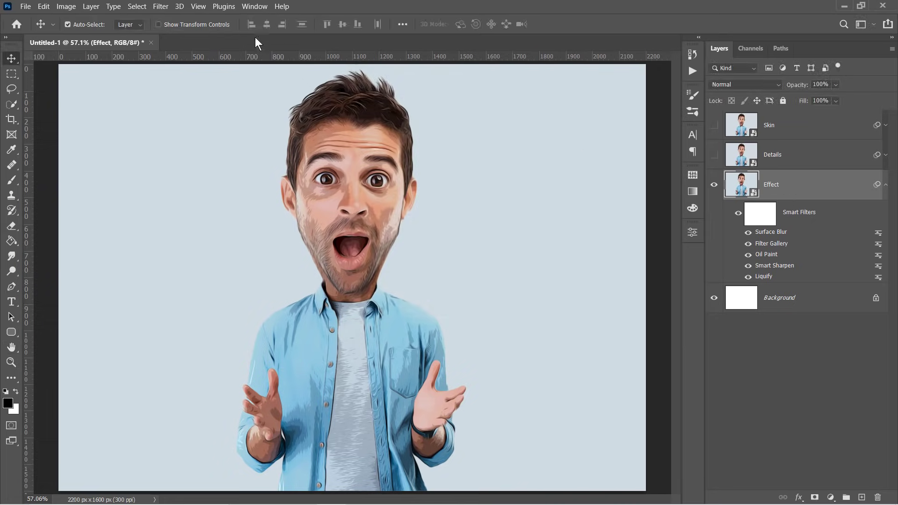
Apply a second Oil Paint: stylization 5, cleanliness 3, scale 0.1, bristle detail 0
{"action": "left_click", "coordinate": [162, 6]}
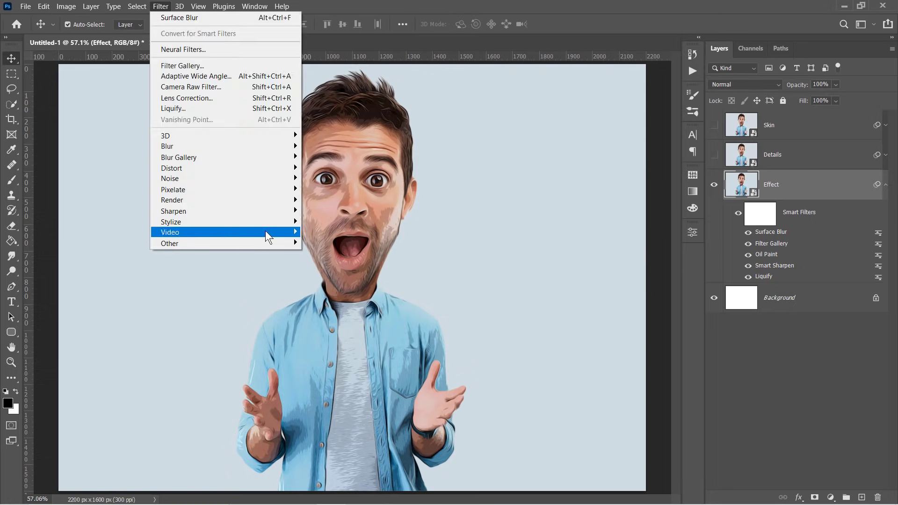
{"action": "left_click", "coordinate": [315, 265]}
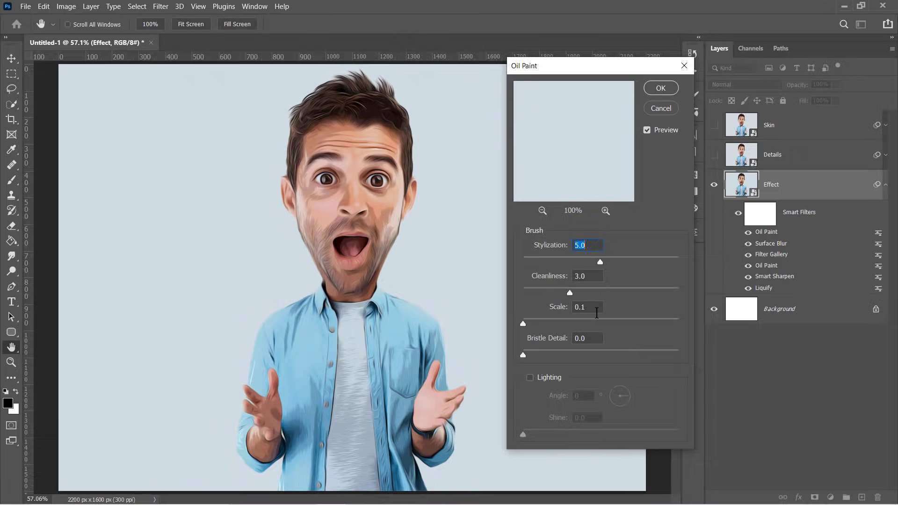
{"action": "left_click", "coordinate": [660, 88]}
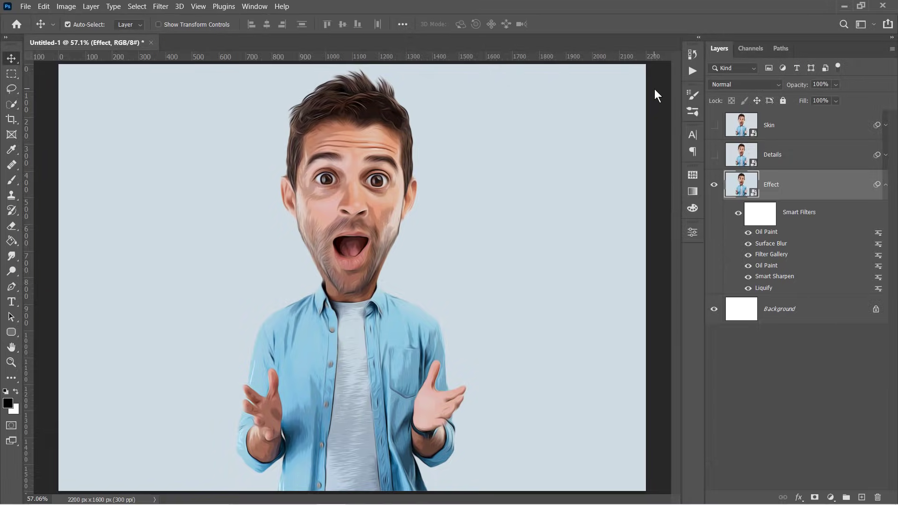
Apply Unsharp Mask (amount 140, radius 5, threshold 2), then compare with smart filters hidden
{"action": "left_click", "coordinate": [161, 6]}
{"action": "mouse_move", "coordinate": [224, 211]}
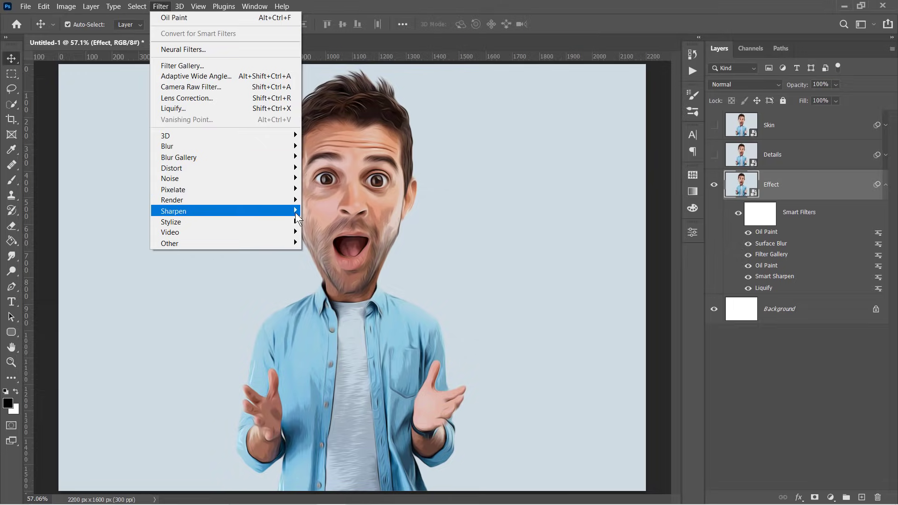
{"action": "left_click", "coordinate": [328, 263]}
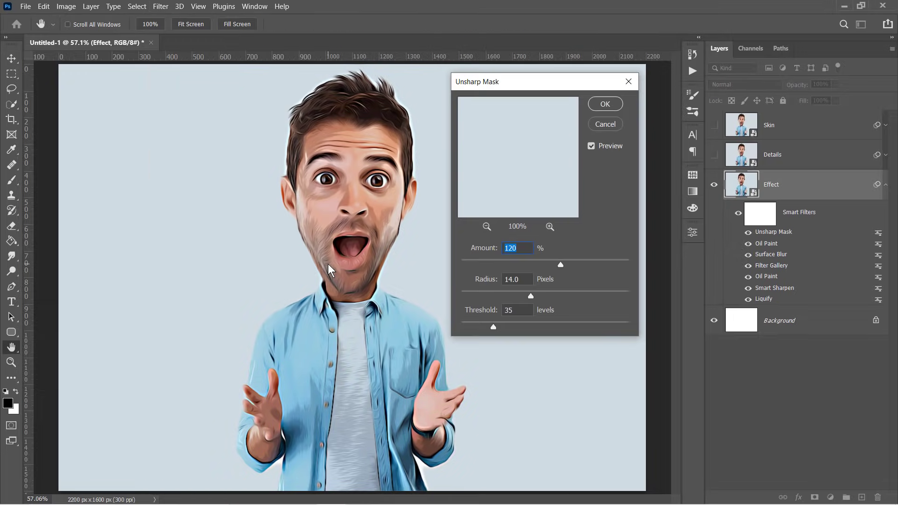
{"action": "type", "text": "0"}
{"action": "double_click", "coordinate": [507, 280]}
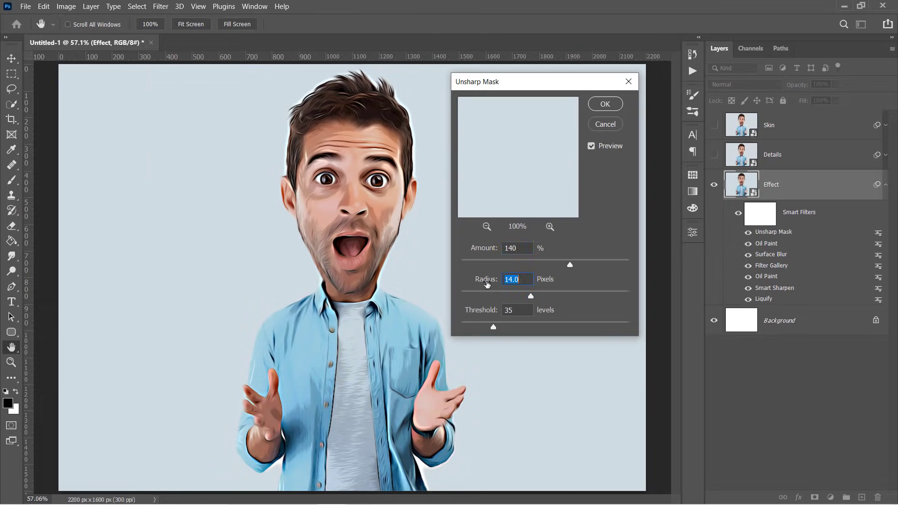
{"action": "type", "text": "5"}
{"action": "left_click", "coordinate": [511, 310]}
{"action": "left_click_drag", "start_coordinate": [512, 311], "coordinate": [500, 310]}
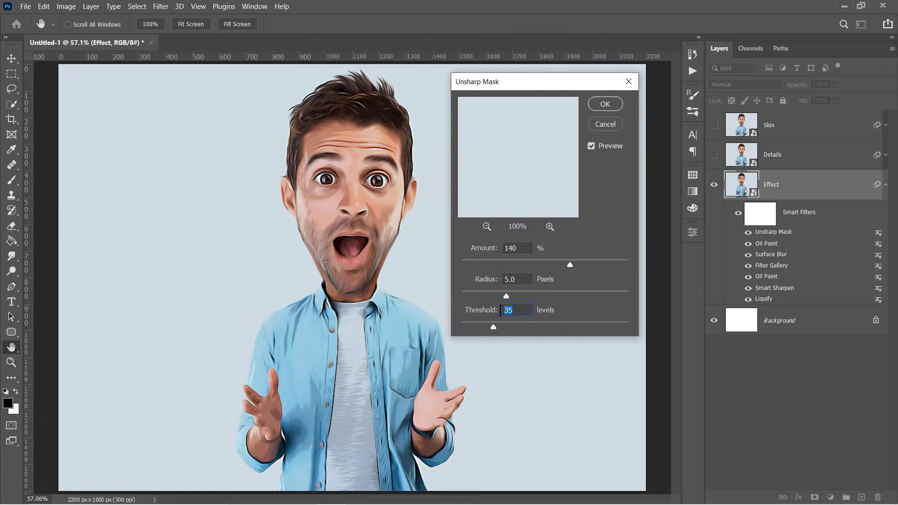
{"action": "type", "text": "2"}
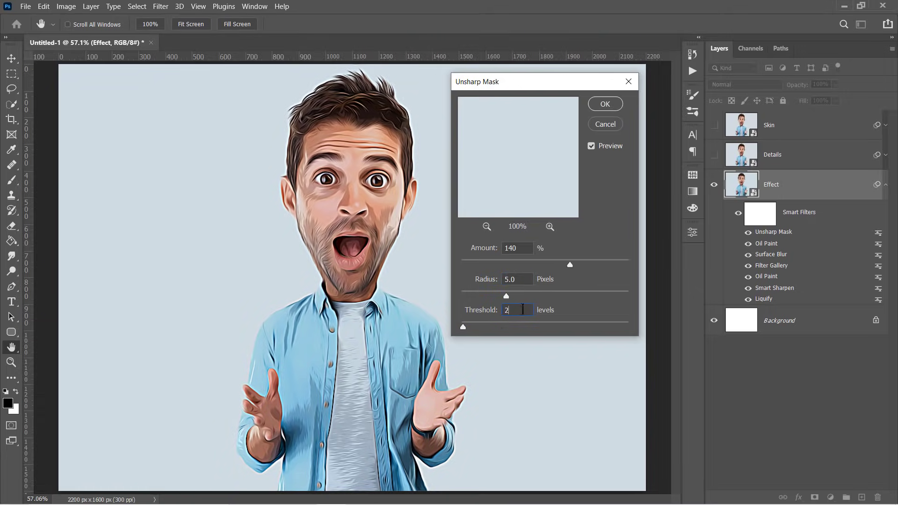
{"action": "left_click", "coordinate": [603, 106]}
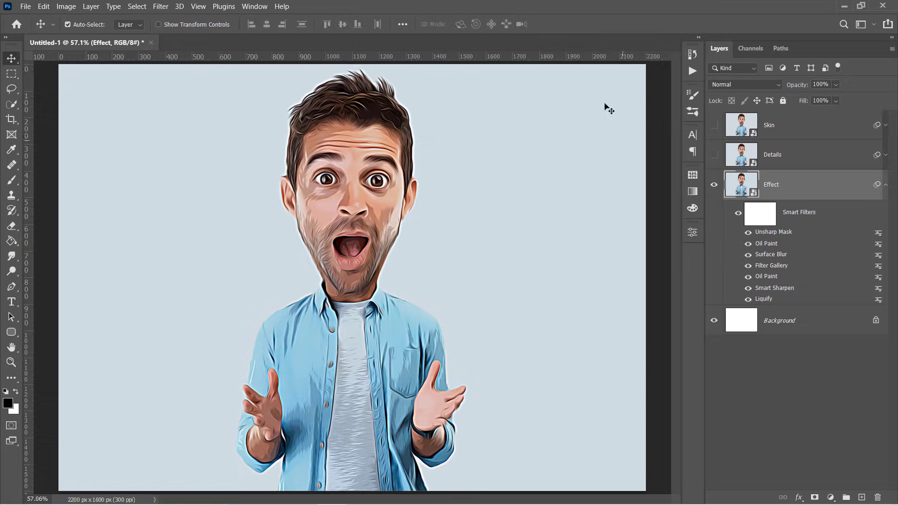
{"action": "left_click", "coordinate": [737, 214]}
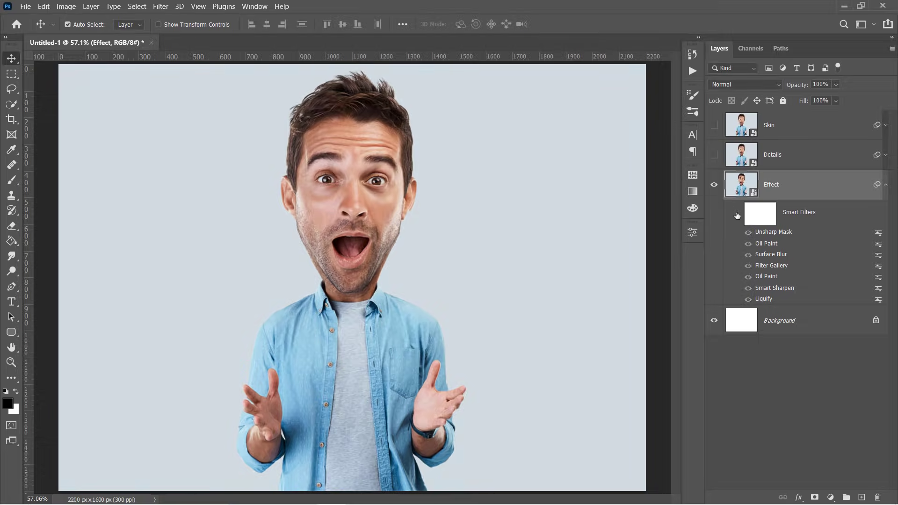
{"action": "left_click", "coordinate": [737, 214]}
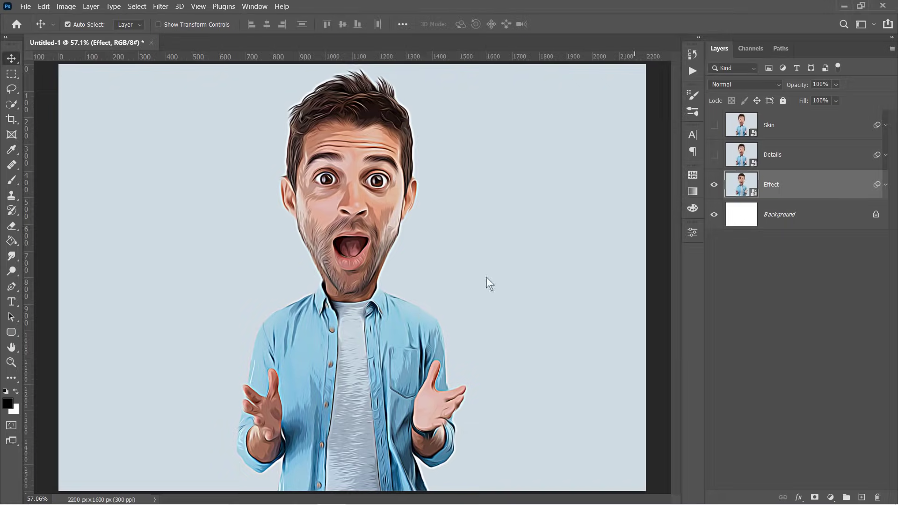
Show and select the Details layer, then apply Poster Edges with thickness 4, intensity 4, posterization 6
{"action": "left_click", "coordinate": [715, 155]}
{"action": "left_click", "coordinate": [811, 162]}
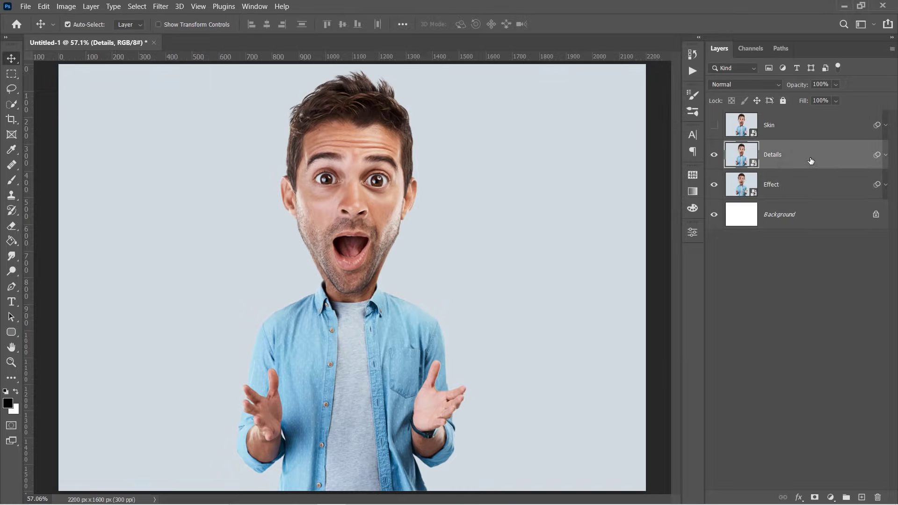
{"action": "left_click", "coordinate": [161, 6]}
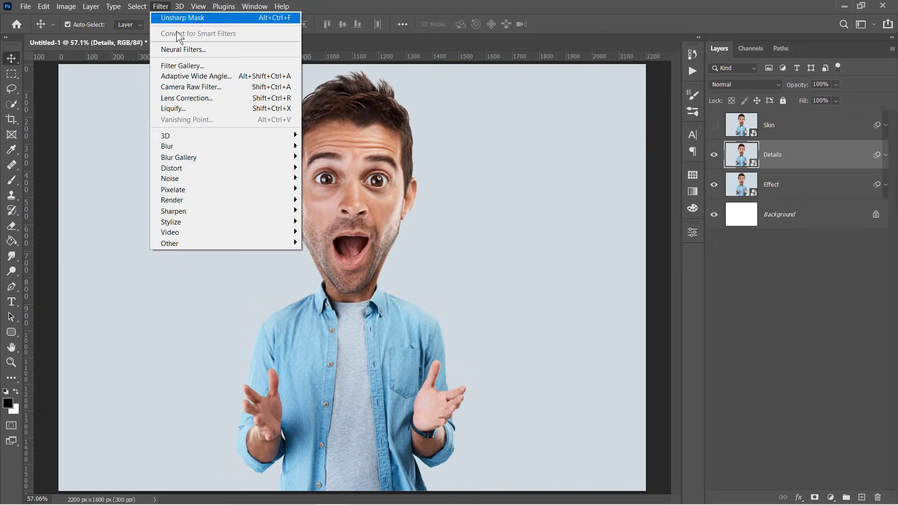
{"action": "left_click", "coordinate": [197, 67]}
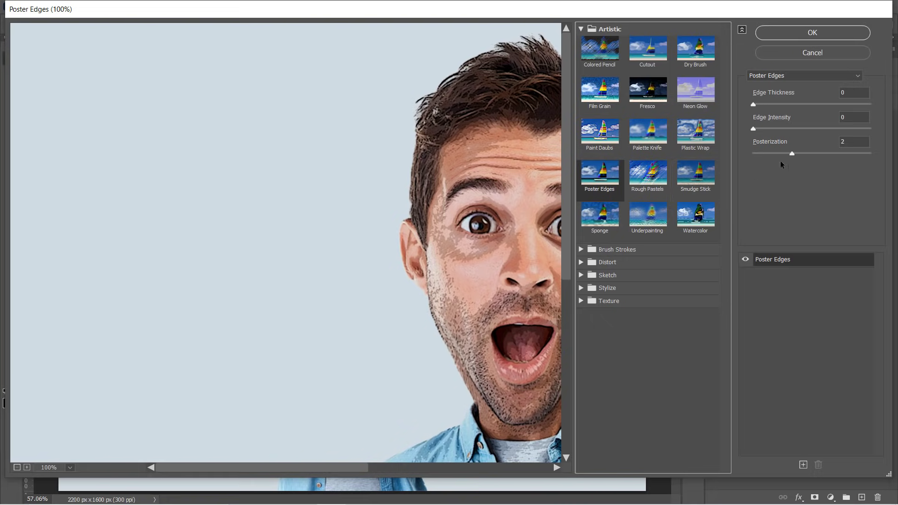
{"action": "left_click_drag", "start_coordinate": [792, 153], "coordinate": [870, 153]}
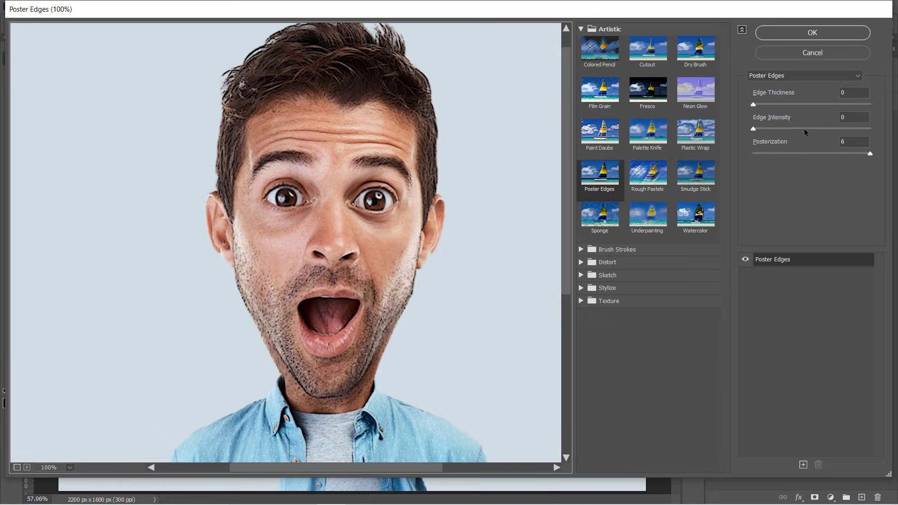
{"action": "left_click", "coordinate": [804, 128]}
{"action": "left_click", "coordinate": [801, 103]}
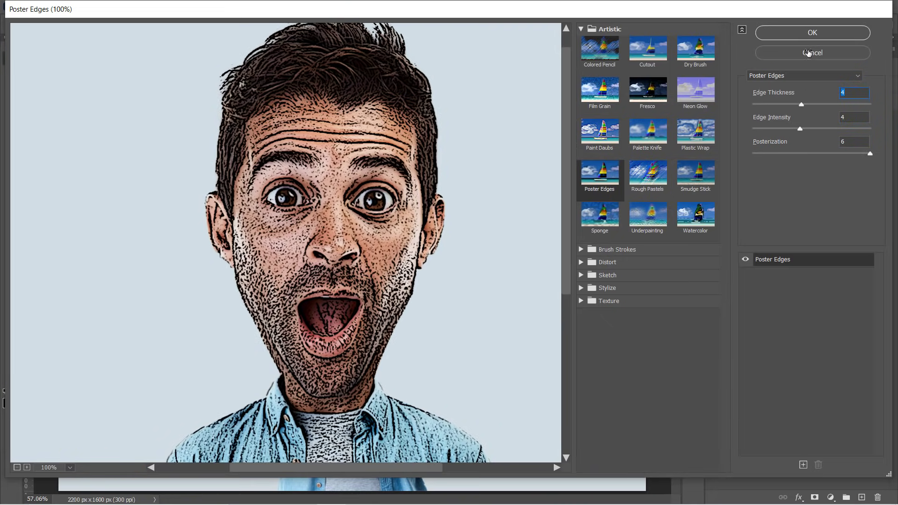
{"action": "left_click", "coordinate": [812, 33]}
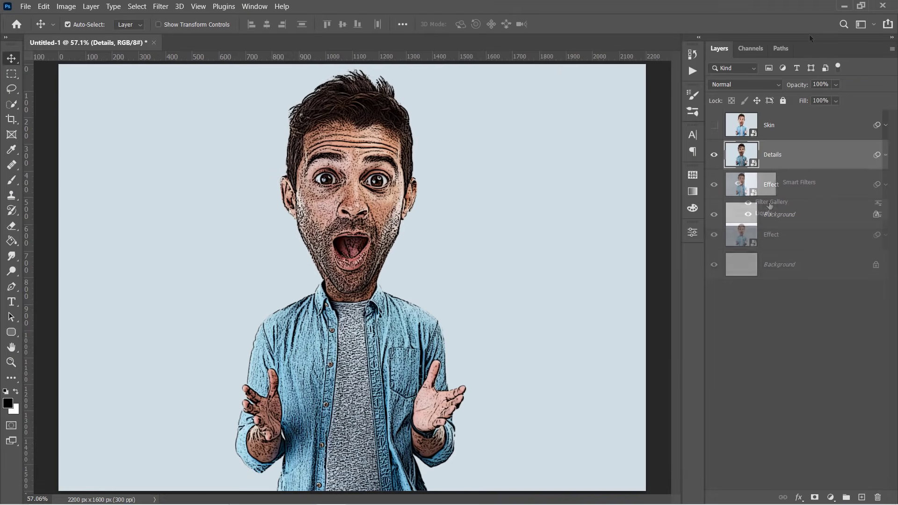
Apply Oil Paint to the Details layer with stylization raised to 10
{"action": "left_click", "coordinate": [161, 9]}
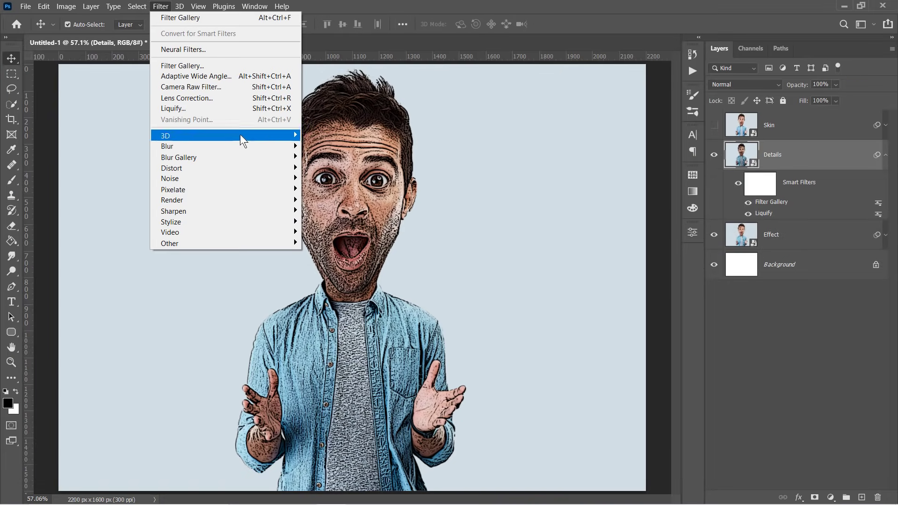
{"action": "mouse_move", "coordinate": [210, 221]}
{"action": "left_click", "coordinate": [330, 267]}
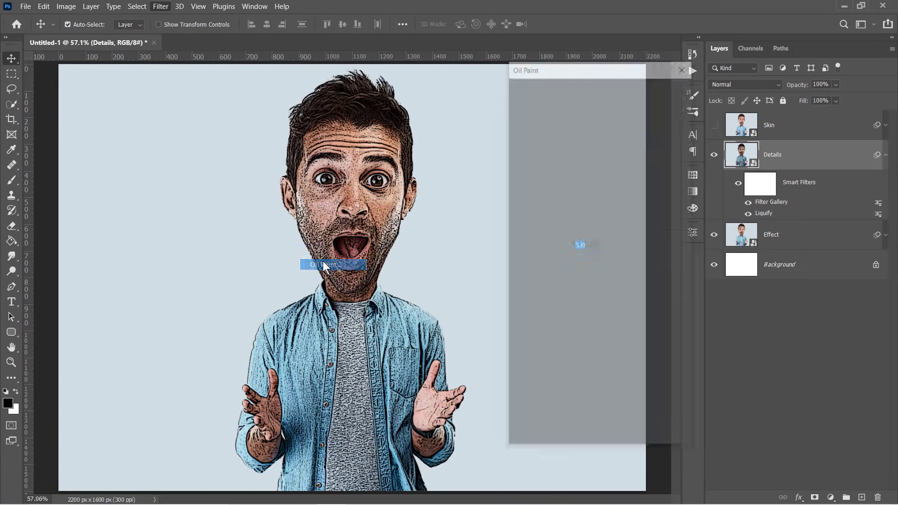
{"action": "left_click_drag", "start_coordinate": [600, 263], "coordinate": [693, 268]}
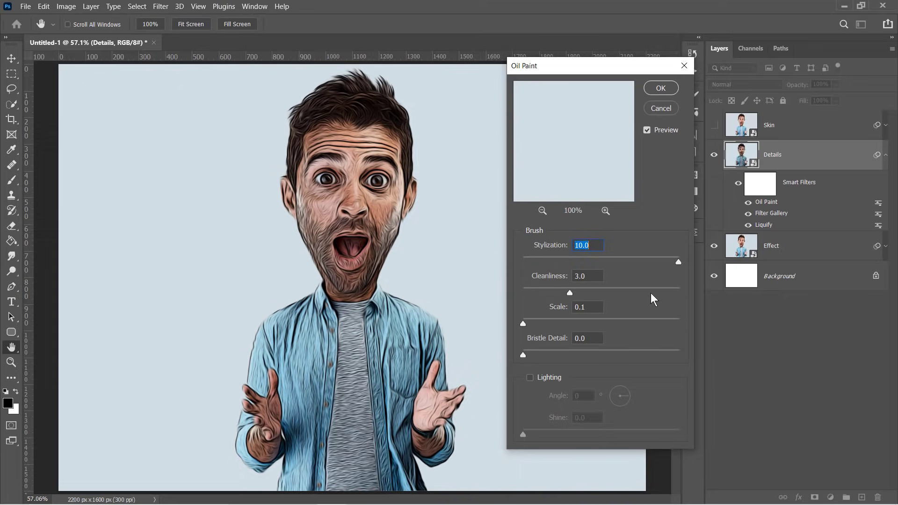
{"action": "left_click", "coordinate": [657, 90]}
Set the Details layer to Overlay blend mode at 25% opacity
{"action": "left_click", "coordinate": [736, 87]}
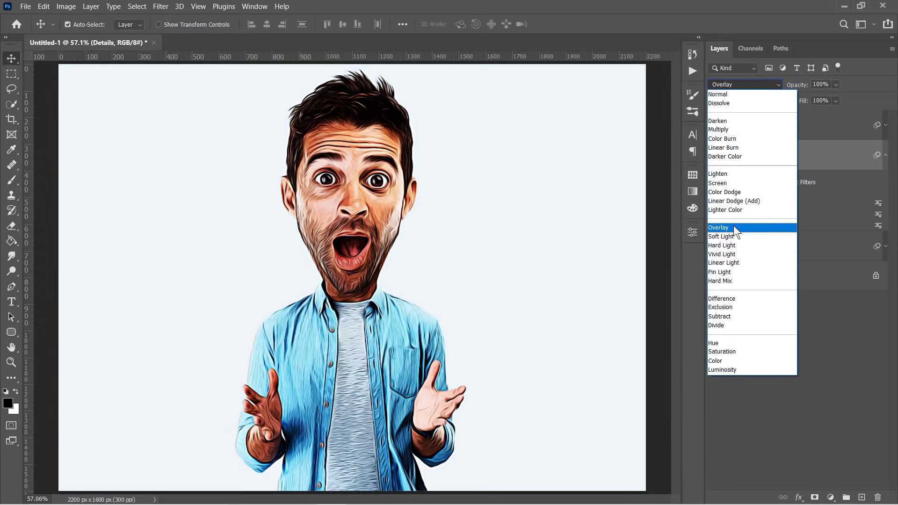
{"action": "left_click", "coordinate": [733, 225]}
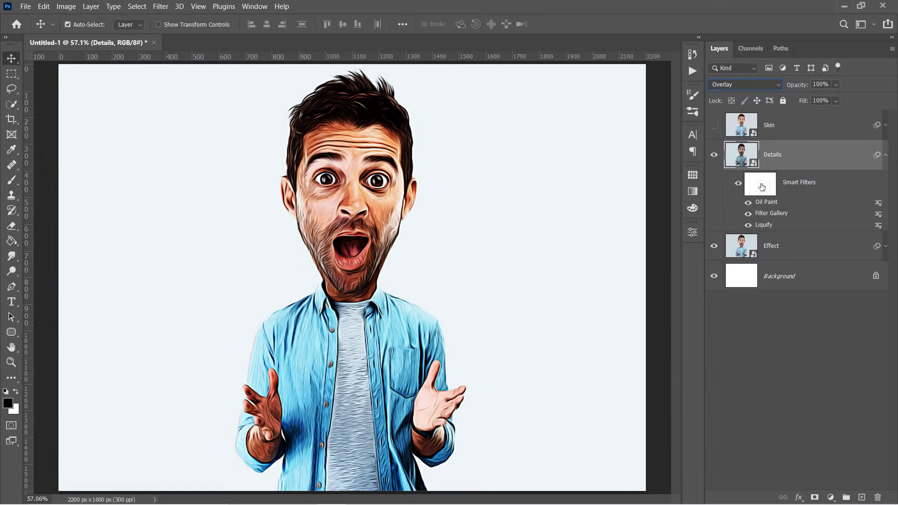
{"action": "left_click", "coordinate": [821, 84]}
{"action": "type", "text": "25"}
{"action": "key", "text": "Return"}
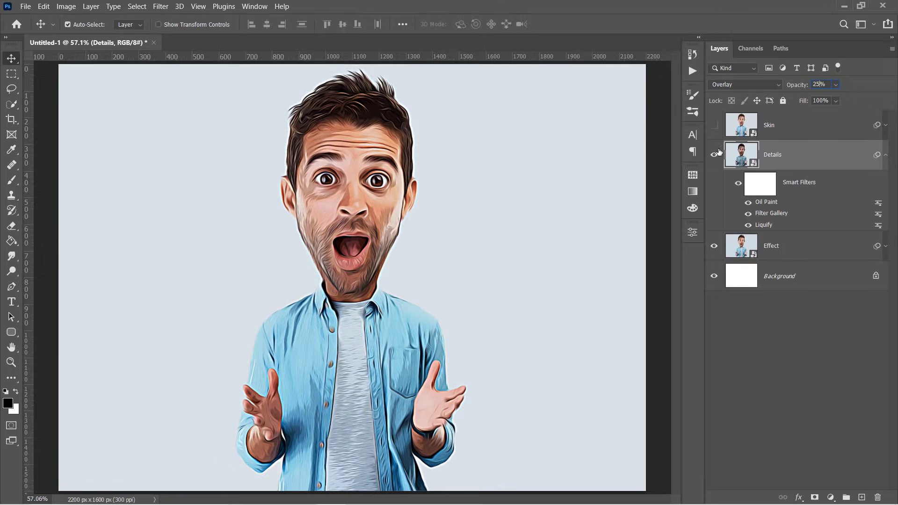
{"action": "scroll", "coordinate": [365, 169], "scroll_direction": "up", "scroll_amount": 3}
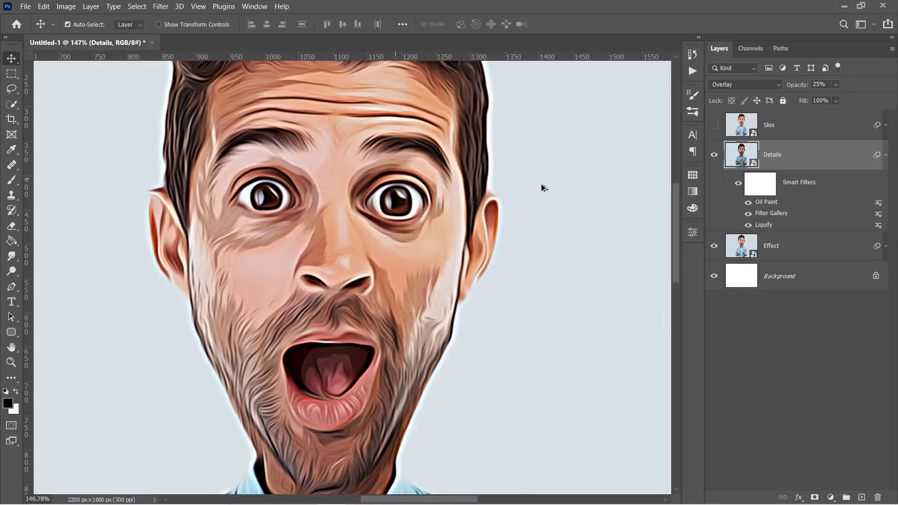
Compare the Details layer on and off, fit the view, and duplicate it as Details copy
{"action": "left_click", "coordinate": [715, 155]}
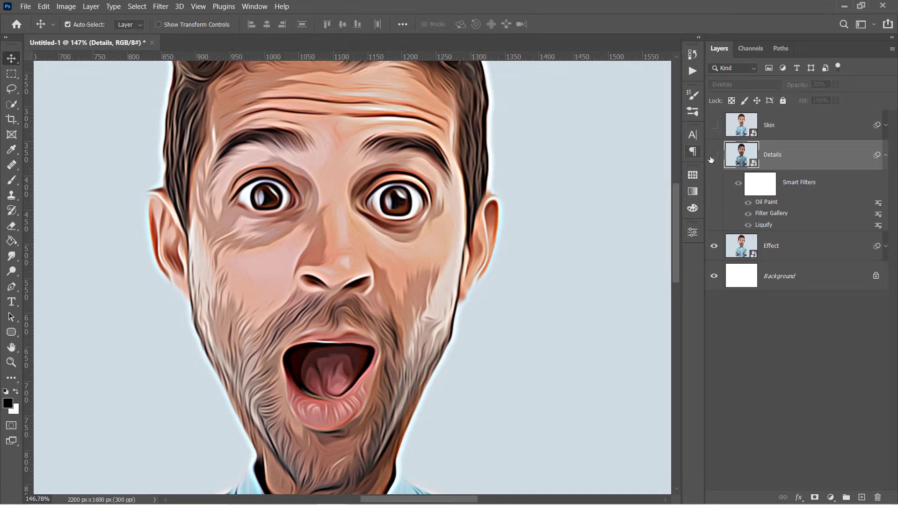
{"action": "left_click", "coordinate": [715, 156]}
{"action": "left_click", "coordinate": [714, 155]}
{"action": "left_click", "coordinate": [715, 155]}
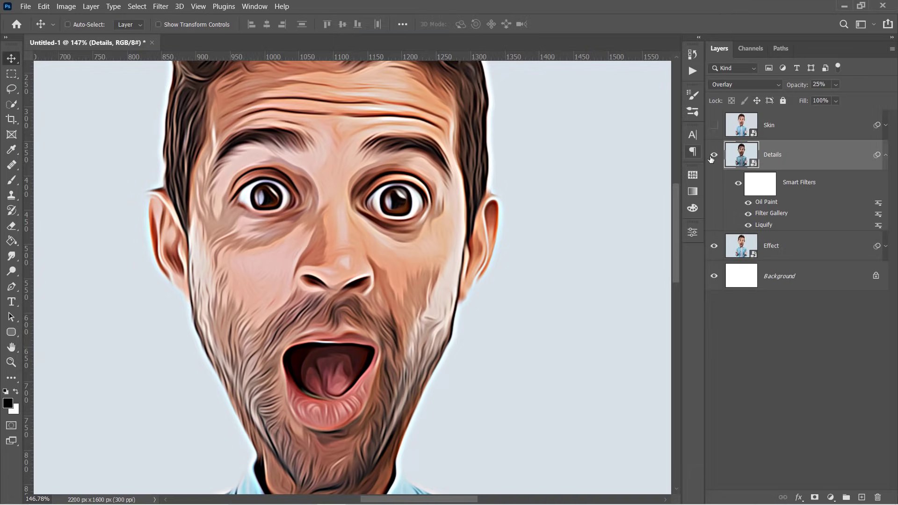
{"action": "key", "text": "ctrl+0"}
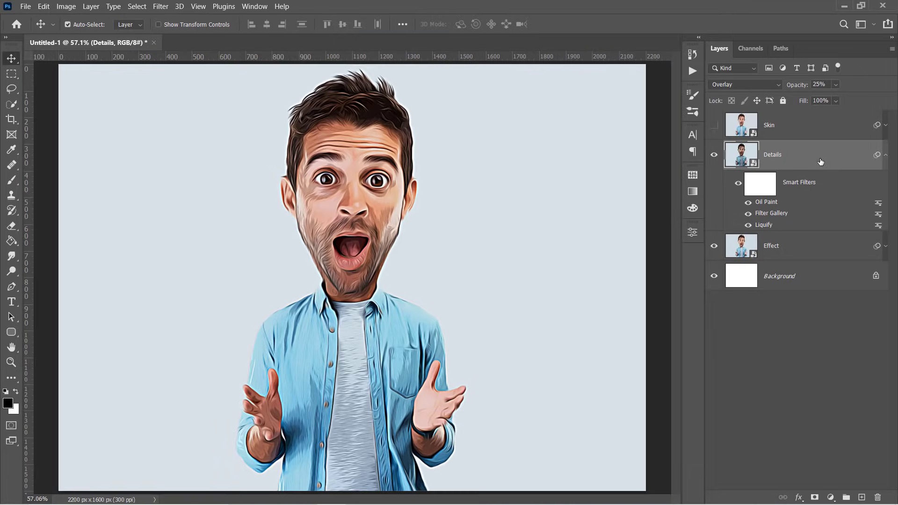
{"action": "key", "text": "ctrl+j"}
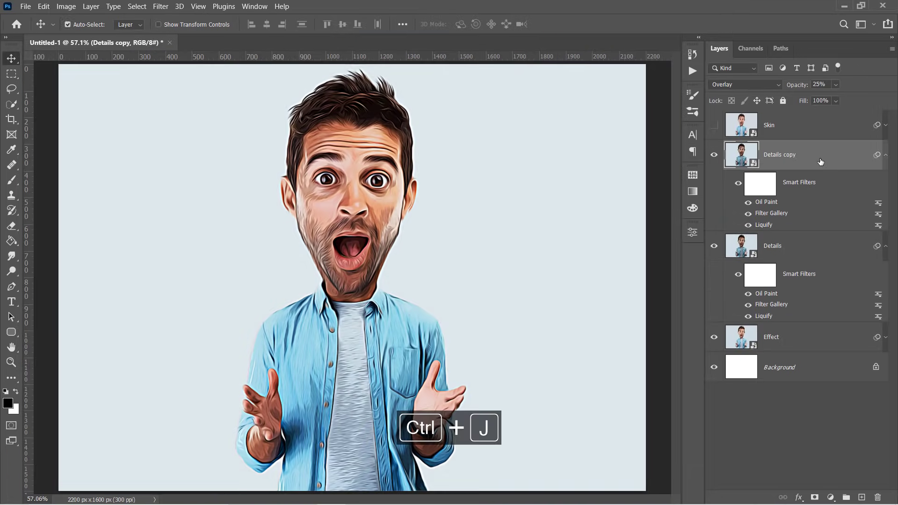
Set Details copy to Pin Light and change its Poster Edges to thickness 6, intensity 7
{"action": "left_click", "coordinate": [754, 83]}
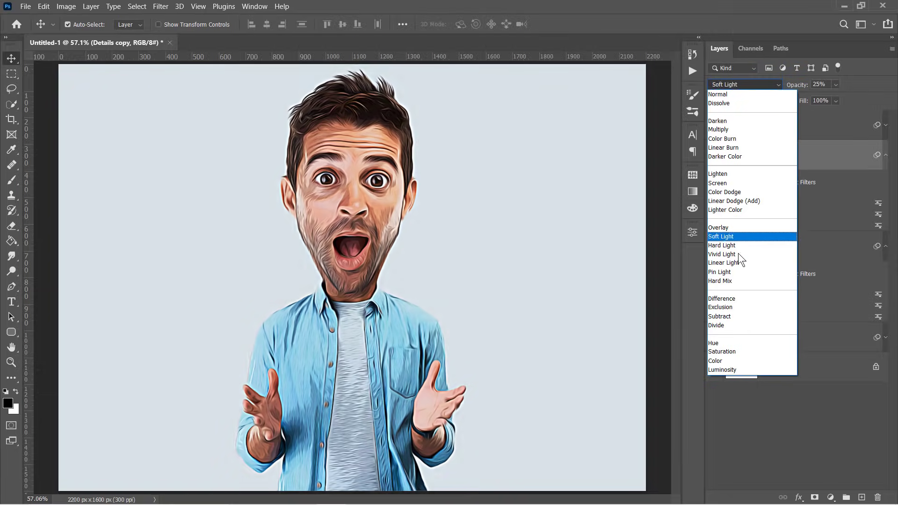
{"action": "left_click", "coordinate": [738, 272]}
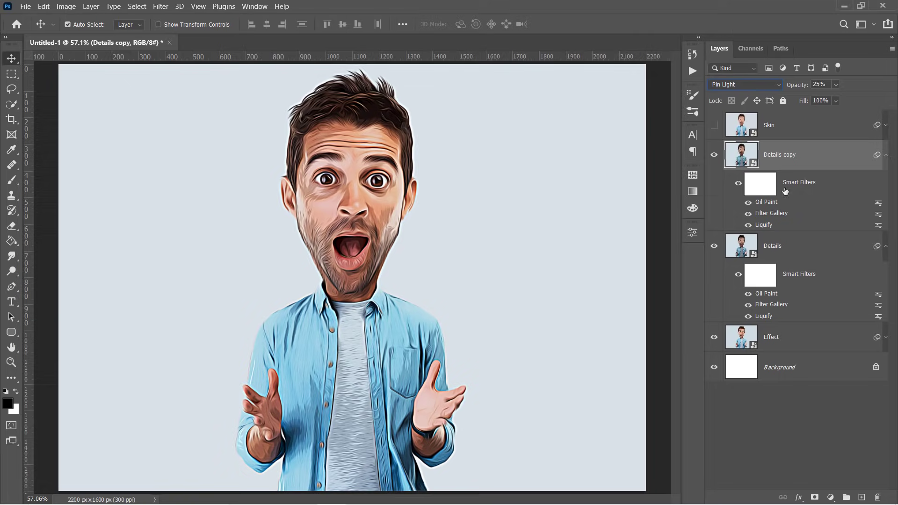
{"action": "double_click", "coordinate": [777, 215]}
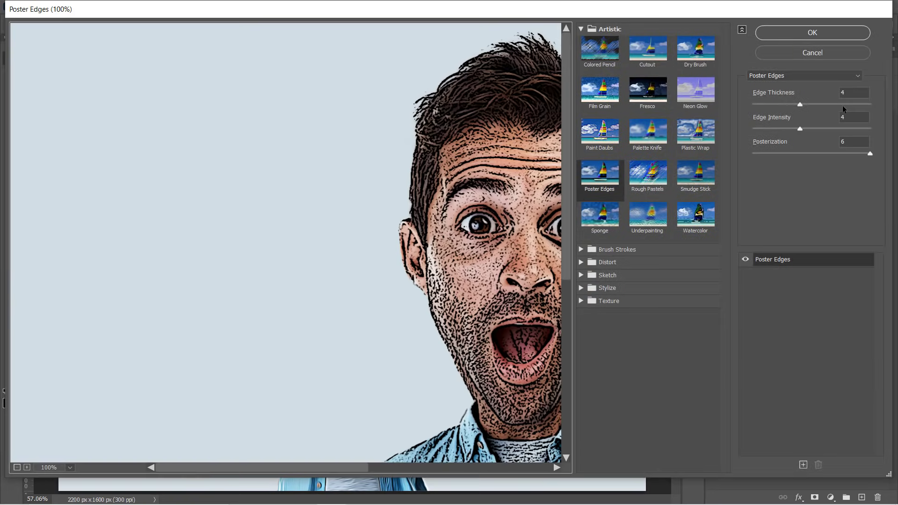
{"action": "left_click", "coordinate": [852, 92]}
{"action": "key", "text": "Up"}
{"action": "key", "text": "Up"}
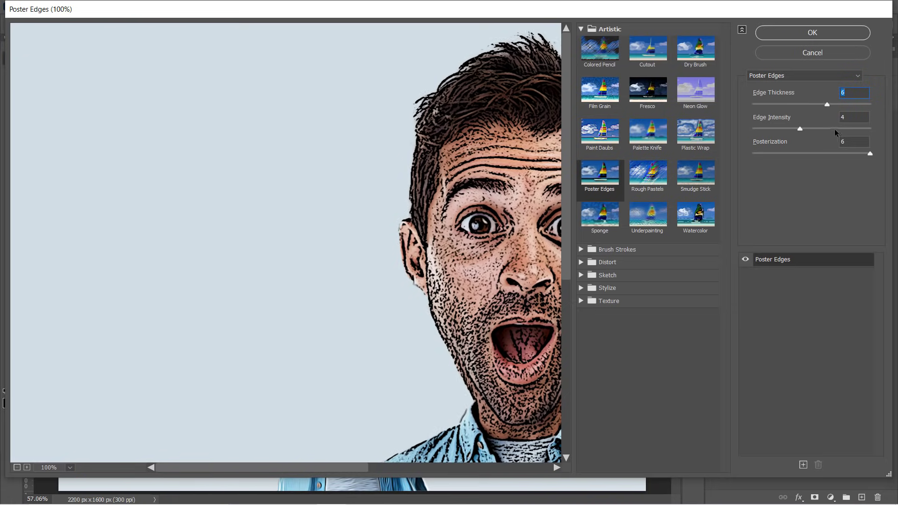
{"action": "left_click_drag", "start_coordinate": [834, 130], "coordinate": [838, 129]}
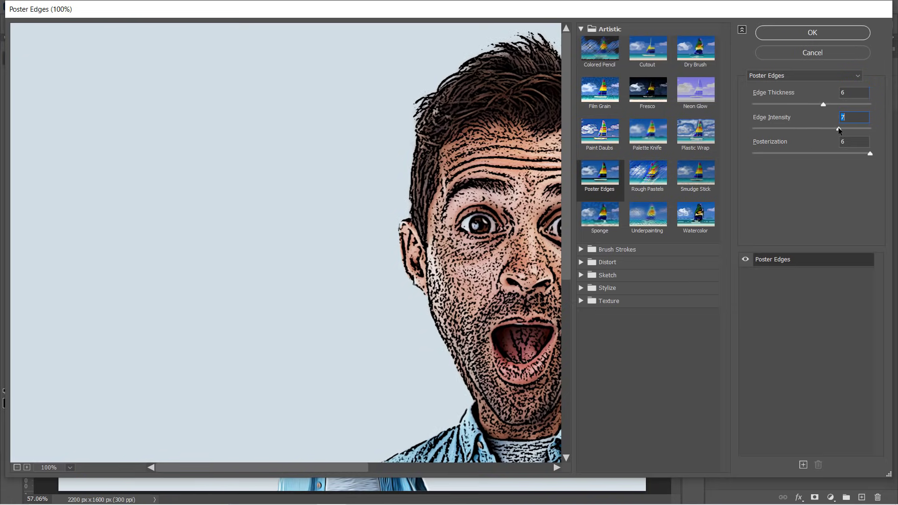
{"action": "left_click", "coordinate": [827, 35]}
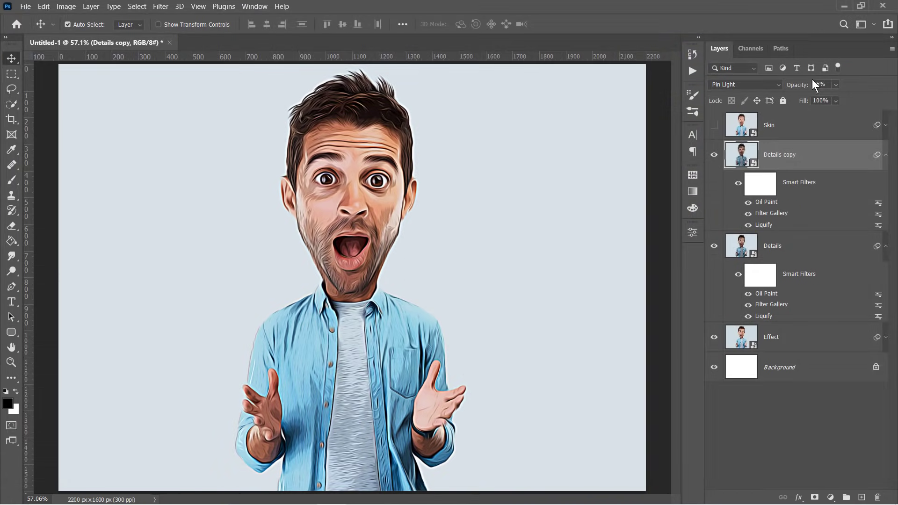
Compare Details copy on and off and set its opacity to 49%
{"action": "left_click_drag", "start_coordinate": [797, 87], "coordinate": [874, 87]}
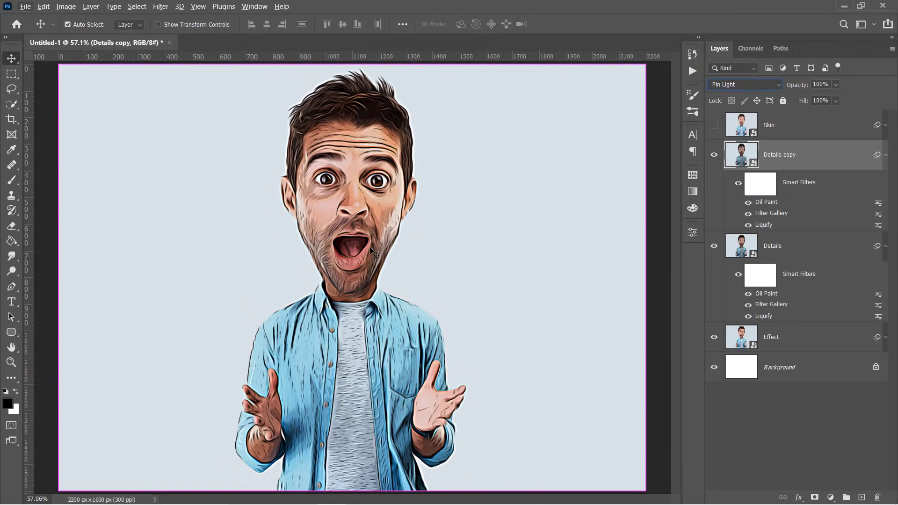
{"action": "scroll", "coordinate": [370, 246], "scroll_direction": "up", "scroll_amount": 3}
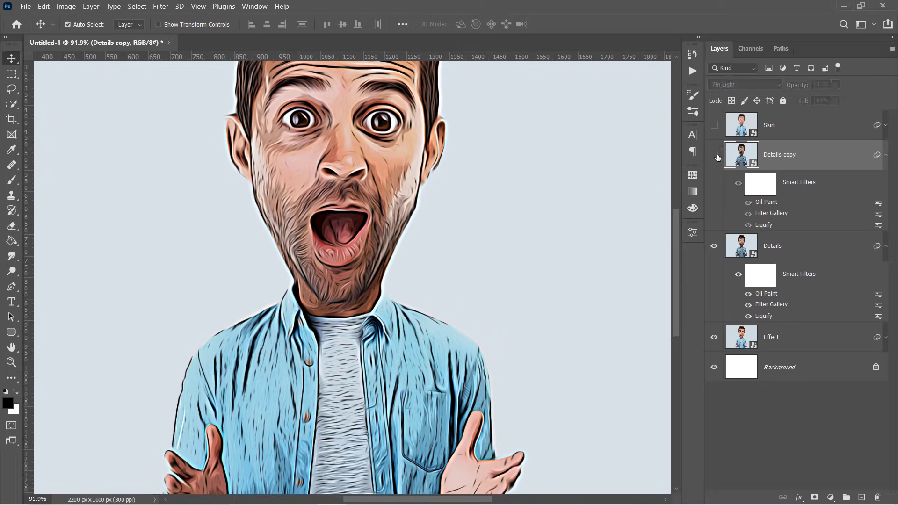
{"action": "left_click", "coordinate": [714, 154]}
{"action": "left_click", "coordinate": [715, 154]}
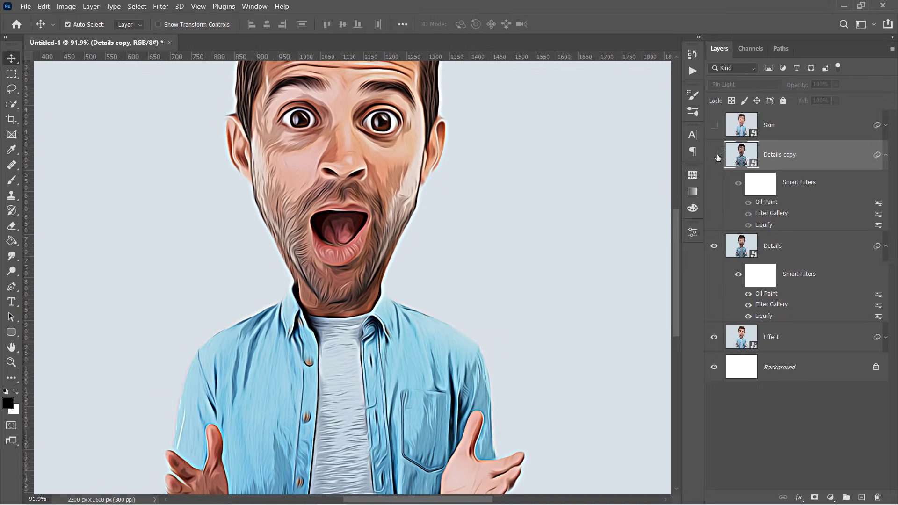
{"action": "left_click", "coordinate": [715, 155]}
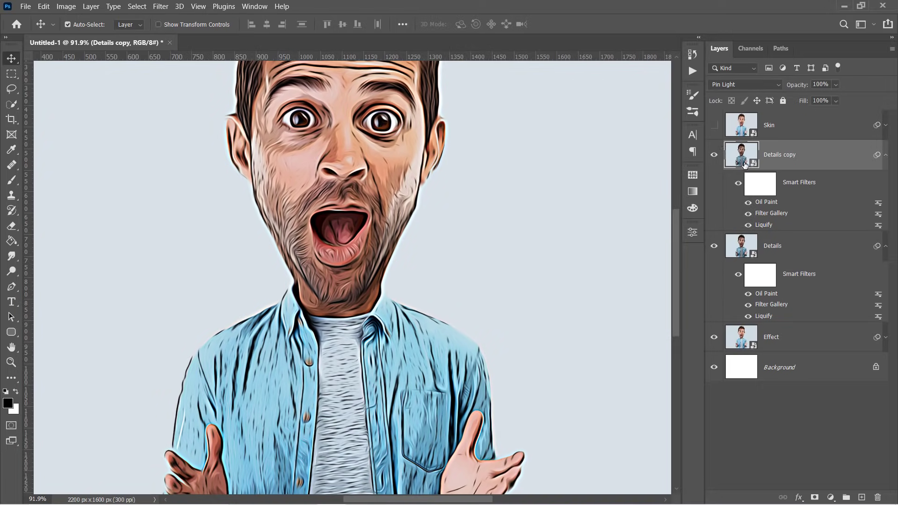
{"action": "left_click_drag", "start_coordinate": [799, 87], "coordinate": [763, 101]}
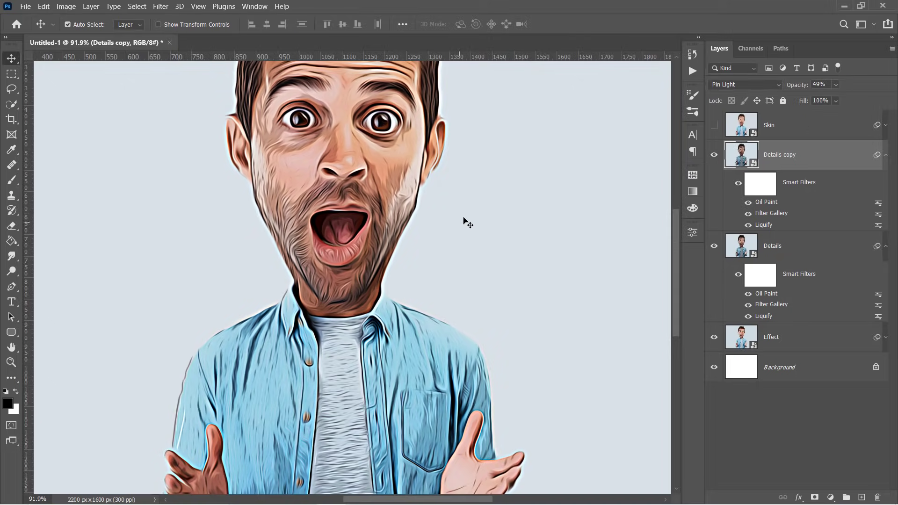
{"action": "key", "text": "ctrl+0"}
Rename the copy to Outlines and collapse both layers' smart filter lists
{"action": "double_click", "coordinate": [786, 158]}
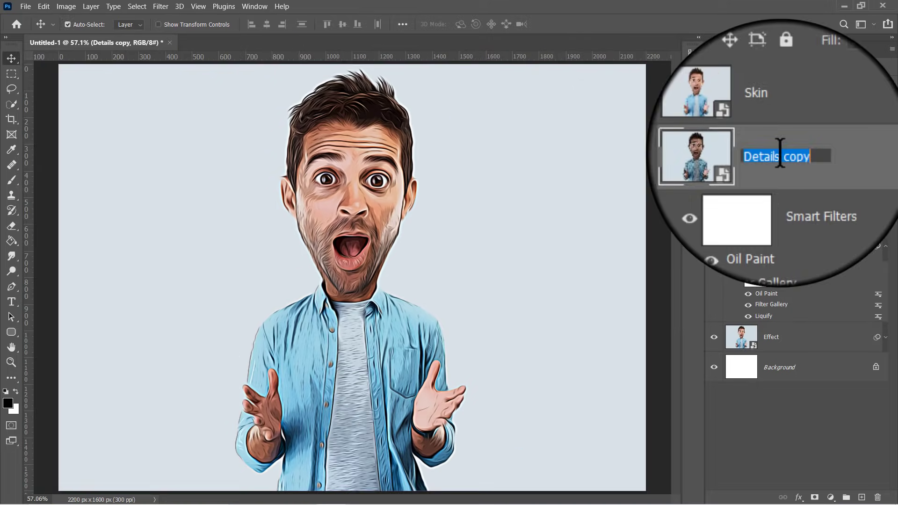
{"action": "type", "text": "Outlines"}
{"action": "key", "text": "Return"}
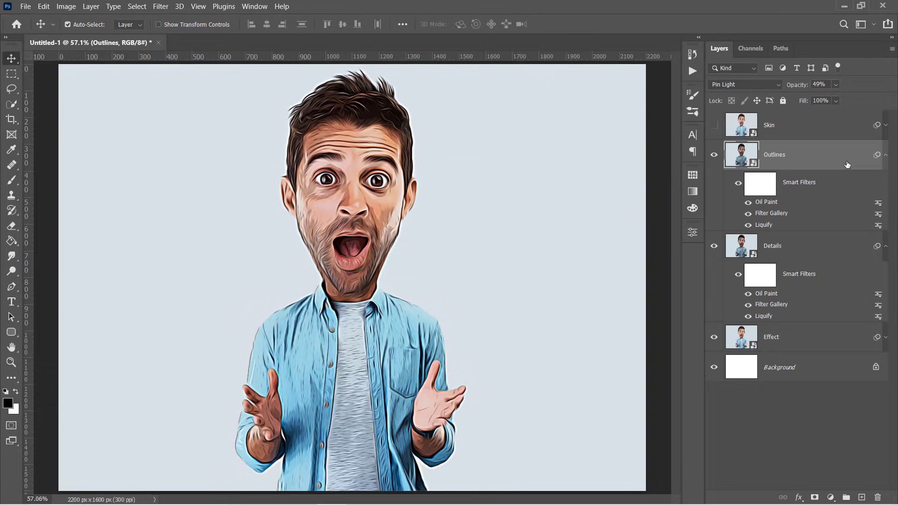
{"action": "left_click", "coordinate": [885, 156]}
{"action": "left_click", "coordinate": [887, 184]}
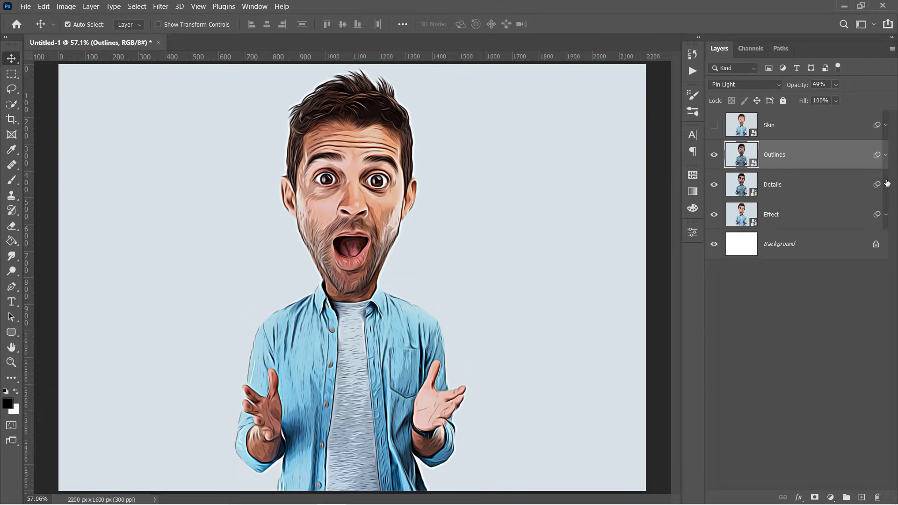
Select and show the Skin layer, apply High Pass at 1.5 px, and set it to Overlay
{"action": "left_click", "coordinate": [836, 131]}
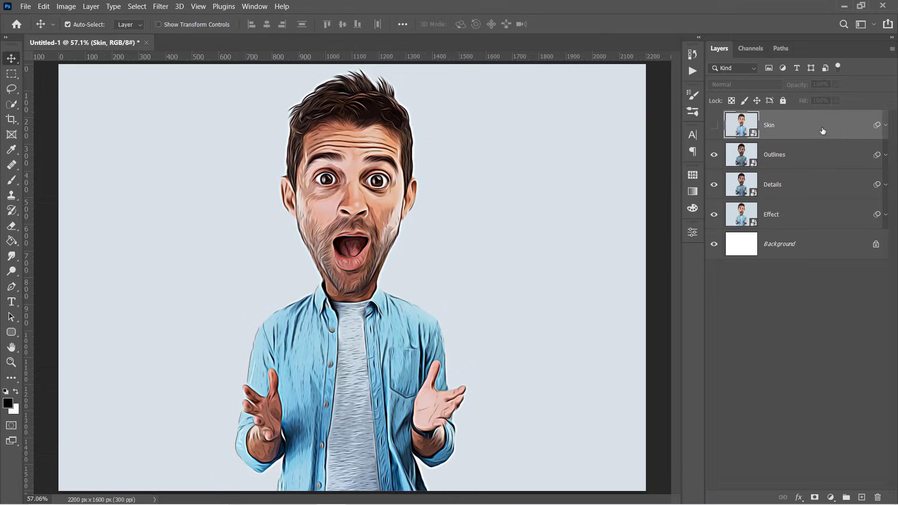
{"action": "left_click", "coordinate": [714, 126]}
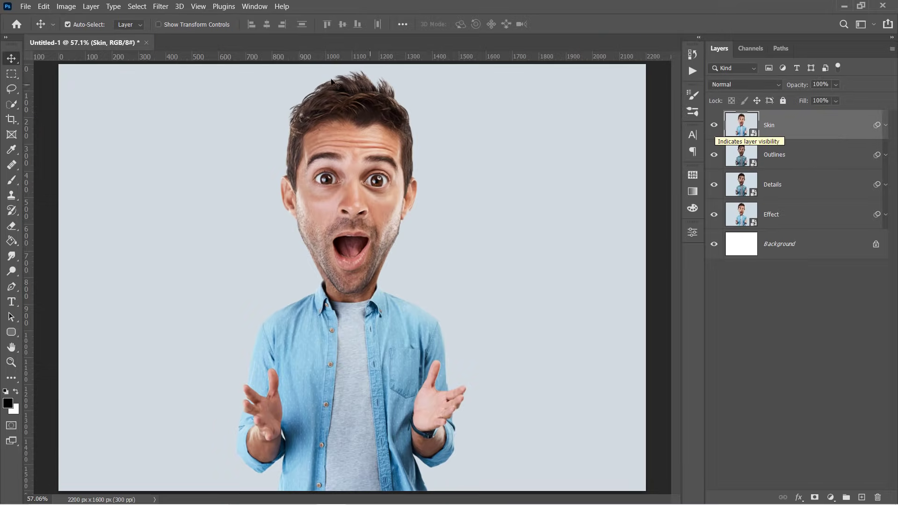
{"action": "left_click", "coordinate": [161, 7]}
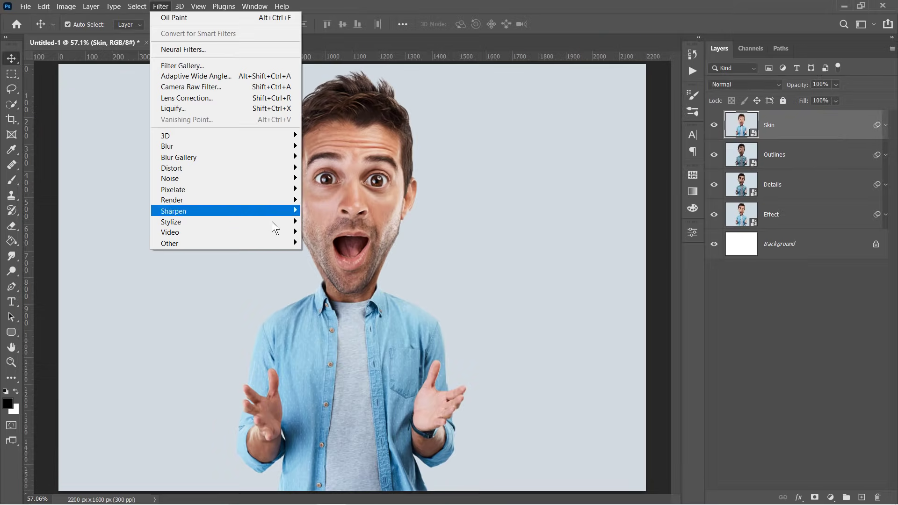
{"action": "left_click", "coordinate": [318, 253]}
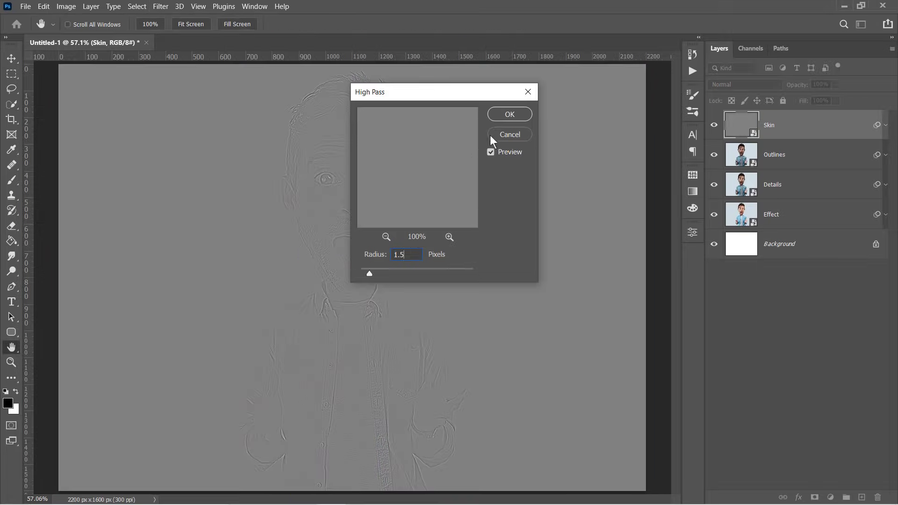
{"action": "left_click", "coordinate": [503, 115]}
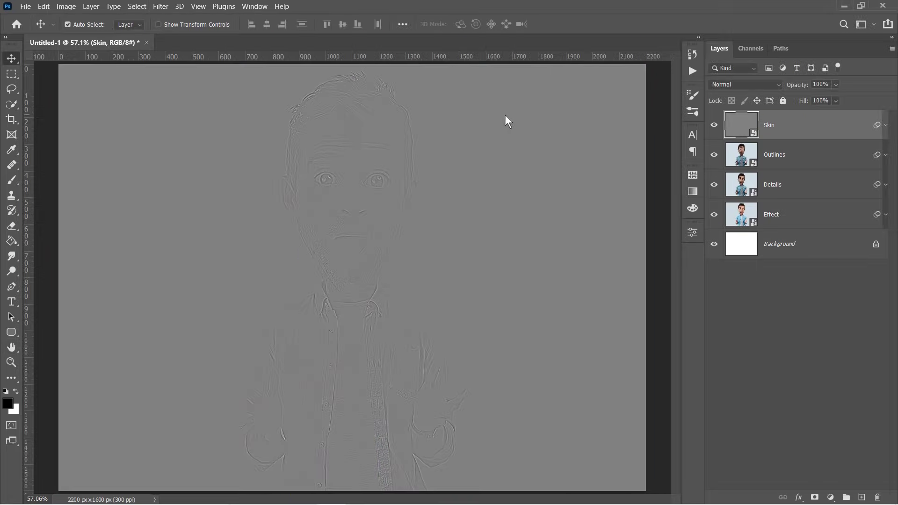
{"action": "left_click", "coordinate": [736, 81]}
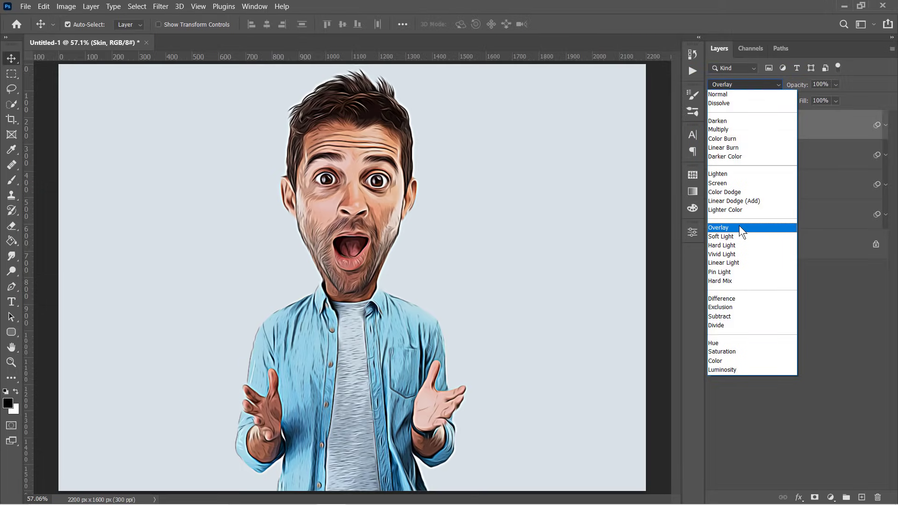
{"action": "left_click", "coordinate": [738, 227]}
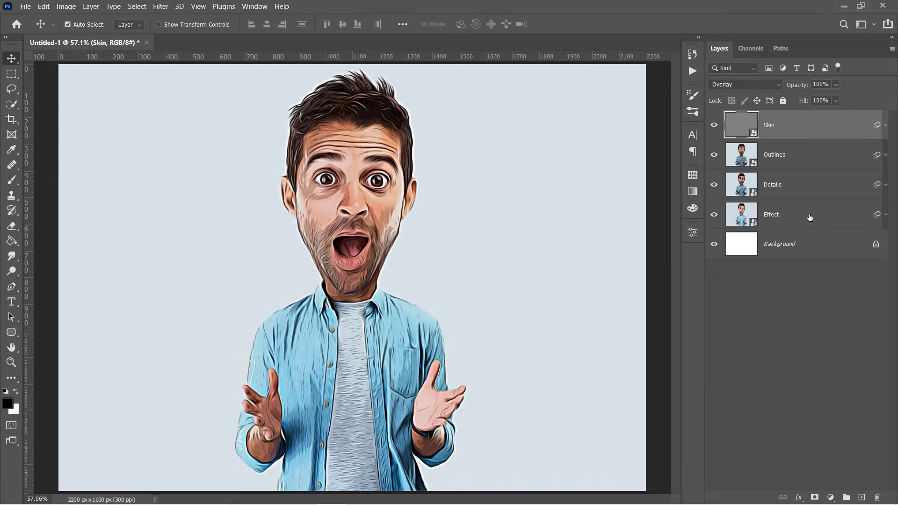
Group the Skin, Outlines, Details and Effect layers and name the group 'Effect'
{"action": "left_click", "coordinate": [810, 217], "text": "shift"}
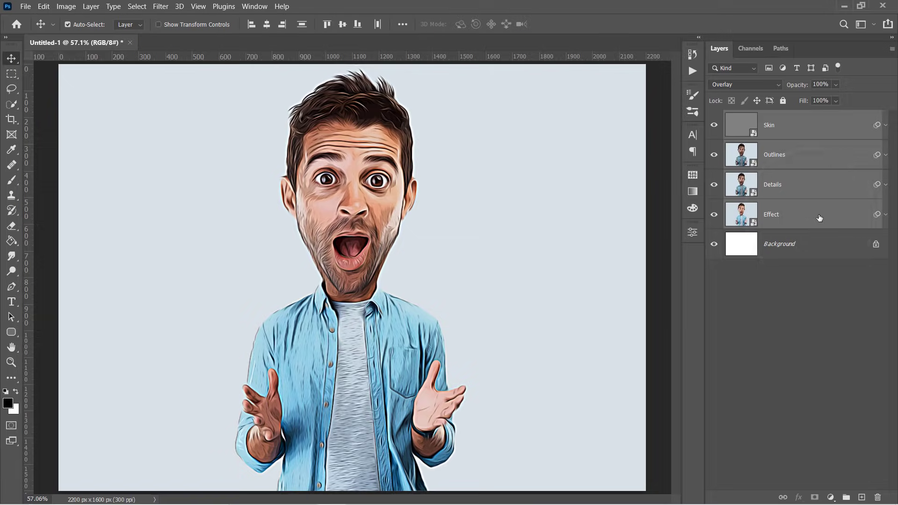
{"action": "mouse_move", "coordinate": [822, 227]}
{"action": "left_mouse_down"}
{"action": "mouse_move", "coordinate": [853, 438]}
{"action": "mouse_move", "coordinate": [846, 496]}
{"action": "left_mouse_up"}
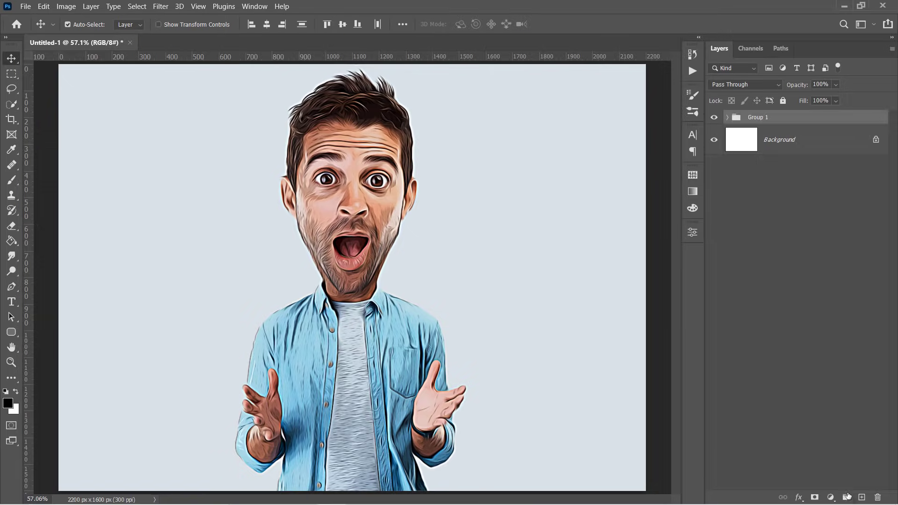
{"action": "double_click", "coordinate": [755, 119]}
{"action": "type", "text": "Eff"}
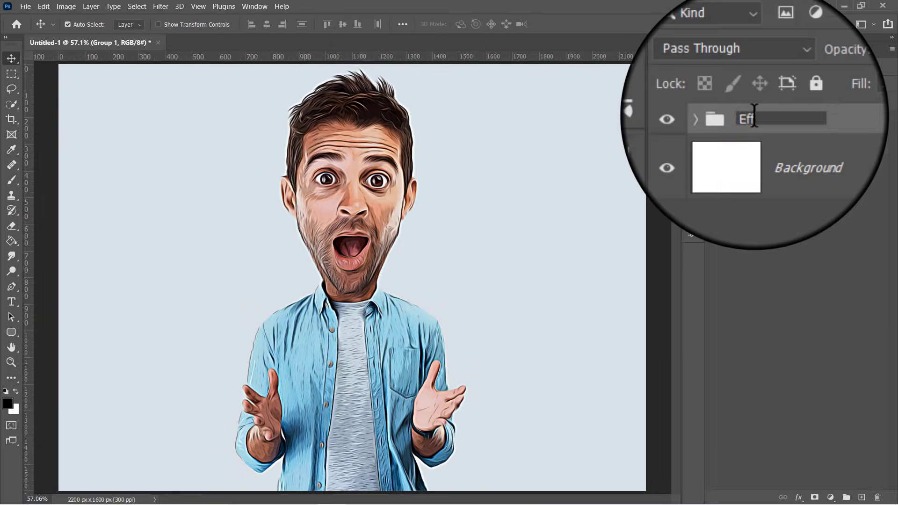
{"action": "type", "text": "ect"}
{"action": "key", "text": "Return"}
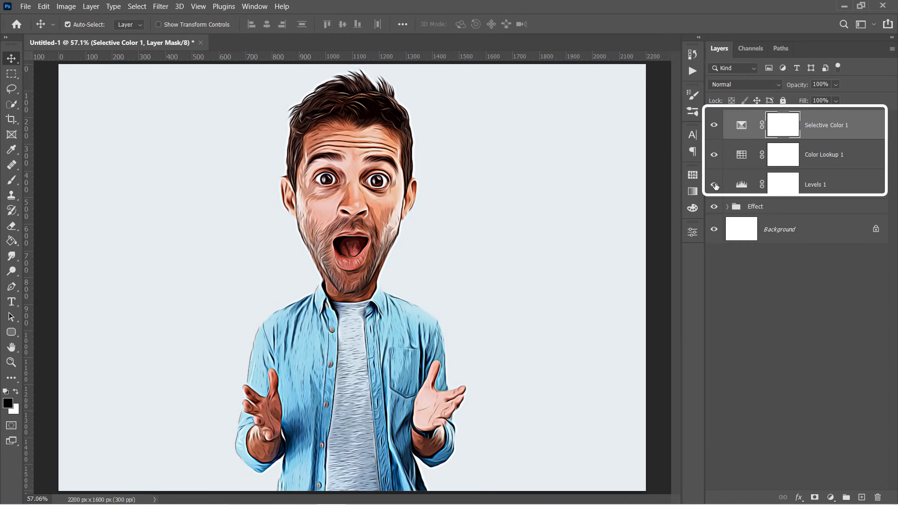
Toggle the Levels, Color Lookup and Selective Color layers off and on, then expand the Effect group
{"action": "left_click", "coordinate": [714, 154]}
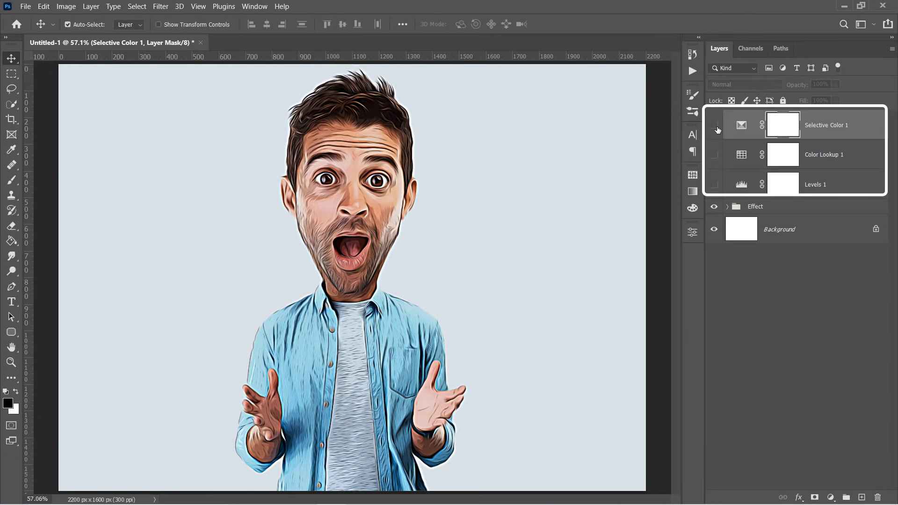
{"action": "left_click", "coordinate": [715, 154]}
{"action": "left_click", "coordinate": [716, 183]}
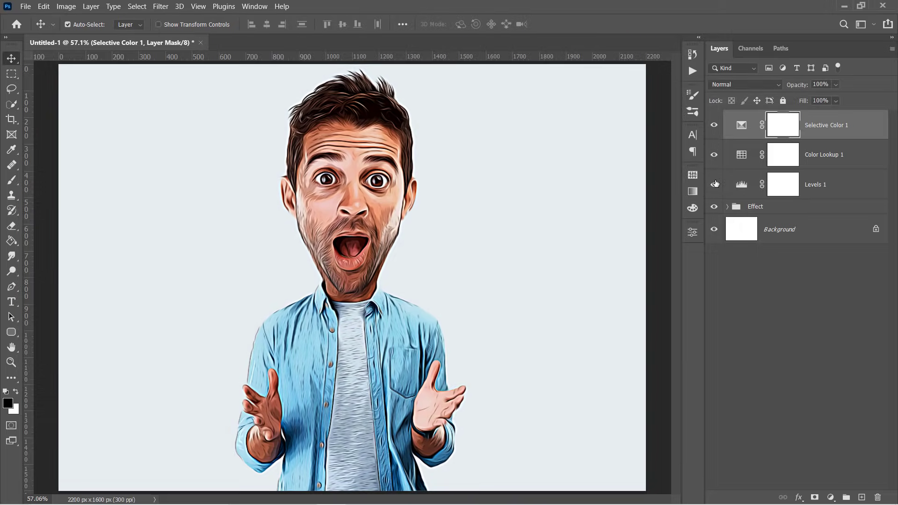
{"action": "left_click", "coordinate": [728, 206]}
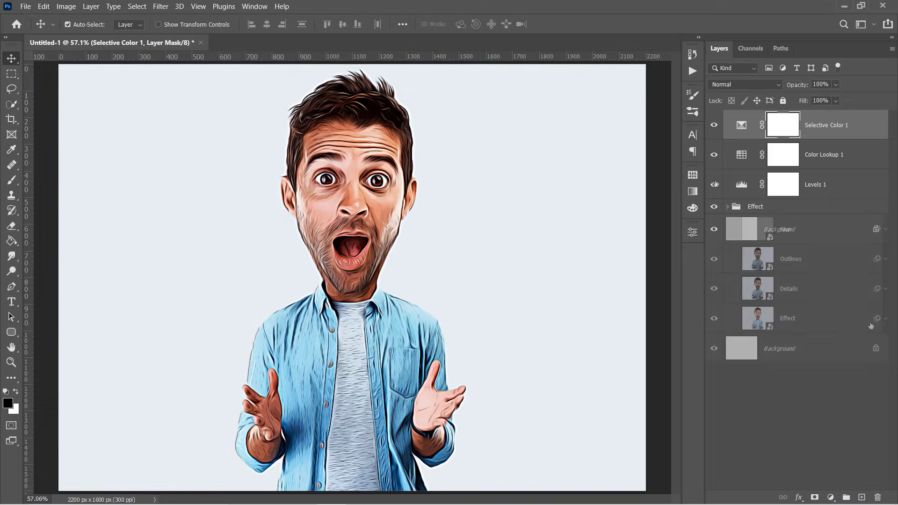
Embed the plaid-shirt photo inside the Effect smart object, save it, and return to Untitled-1
{"action": "left_click", "coordinate": [756, 323]}
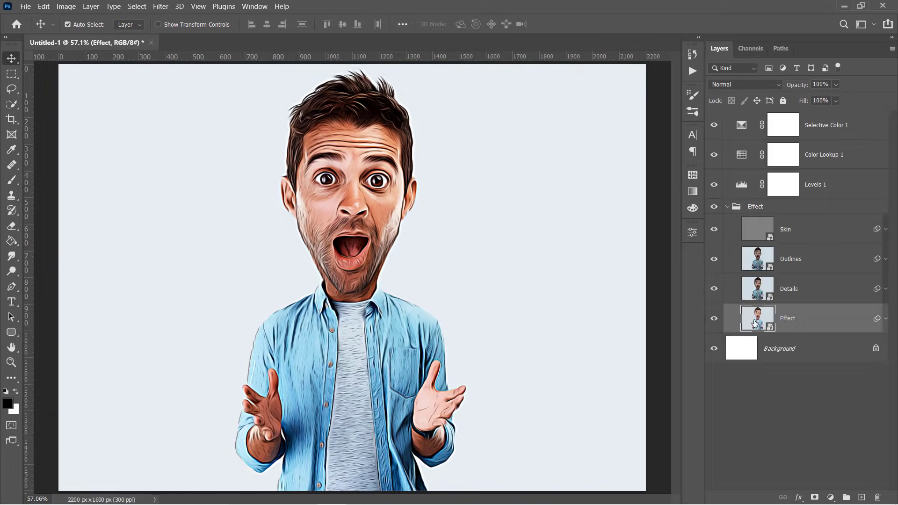
{"action": "double_click", "coordinate": [758, 322]}
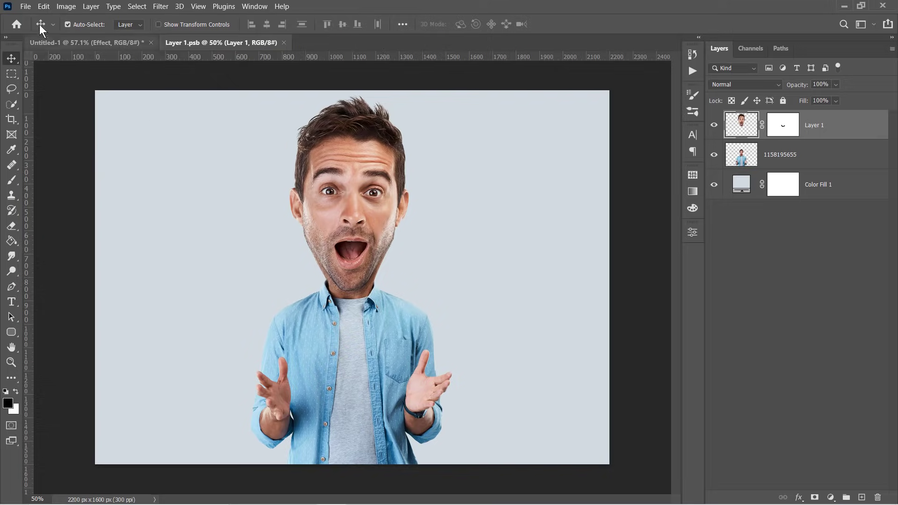
{"action": "left_click", "coordinate": [25, 7]}
{"action": "left_click", "coordinate": [51, 213]}
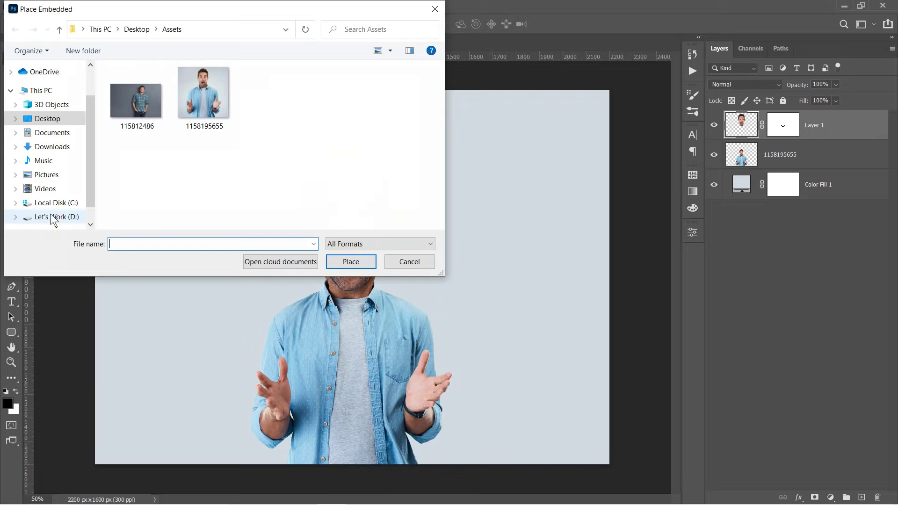
{"action": "left_click", "coordinate": [138, 105]}
{"action": "double_click", "coordinate": [139, 105]}
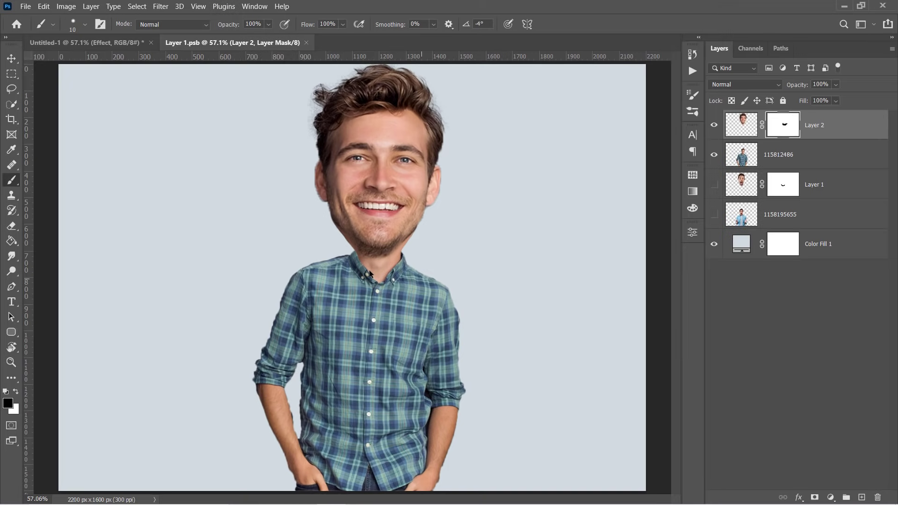
{"action": "key", "text": "ctrl+s"}
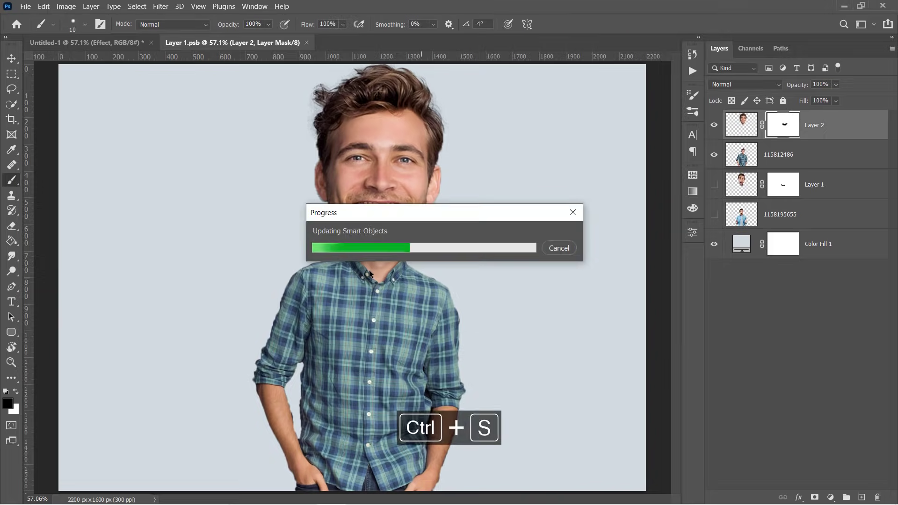
{"action": "left_click", "coordinate": [123, 44]}
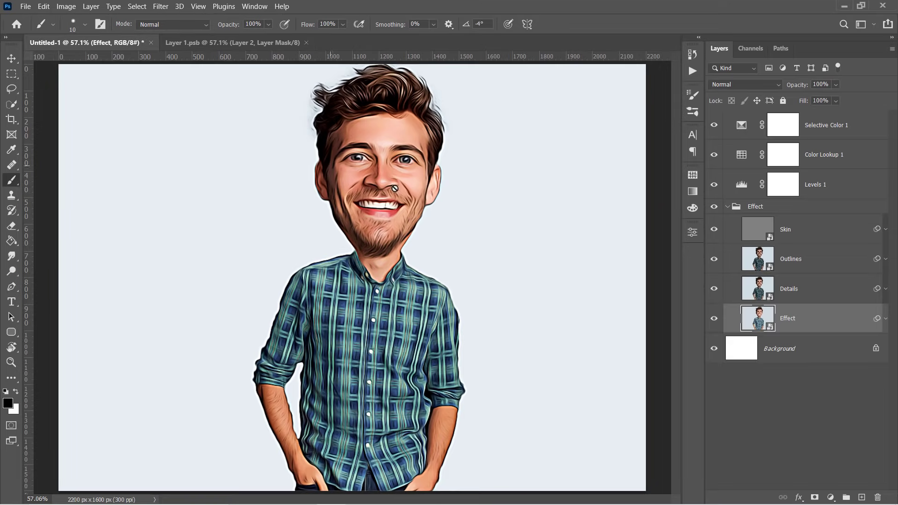
{"action": "scroll", "coordinate": [389, 173], "scroll_direction": "up", "scroll_amount": 2}
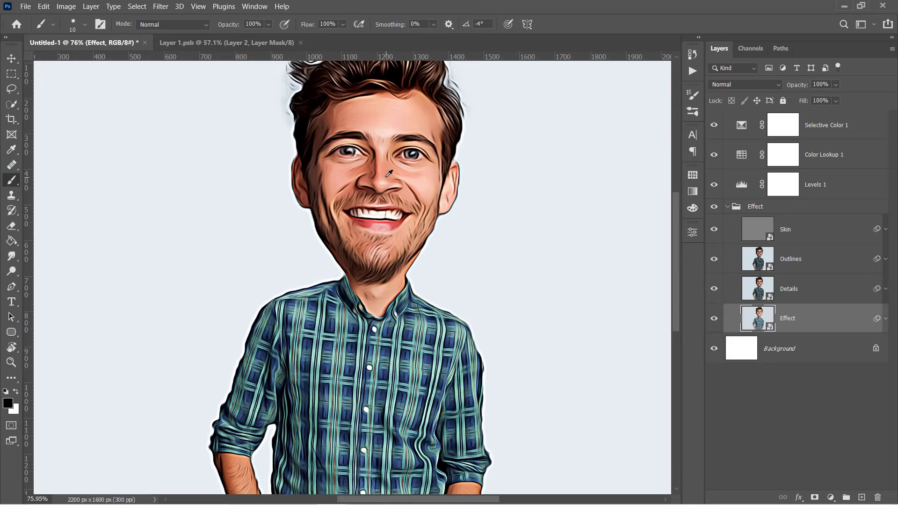
Resize the image to a height of 2200 px (3025 × 2200) and zoom out
{"action": "left_click", "coordinate": [73, 7]}
{"action": "left_click", "coordinate": [112, 84]}
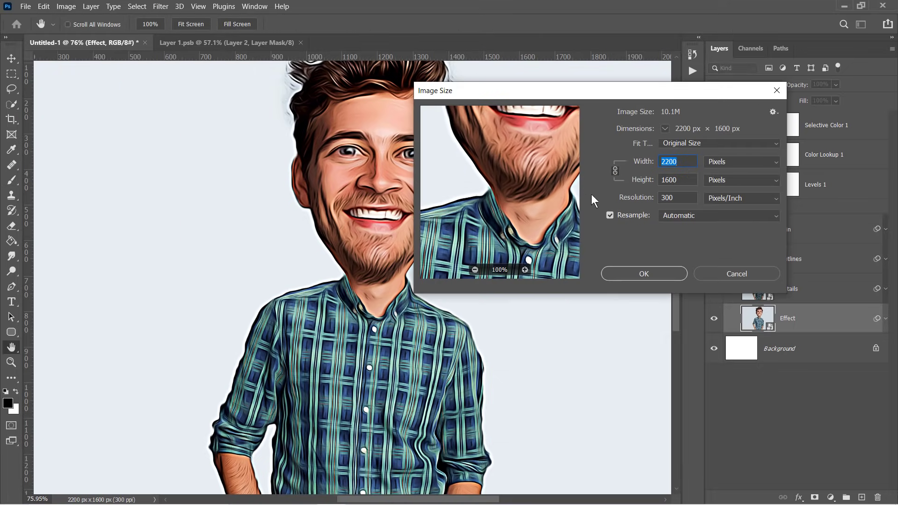
{"action": "key", "text": "Tab"}
{"action": "type", "text": "2200"}
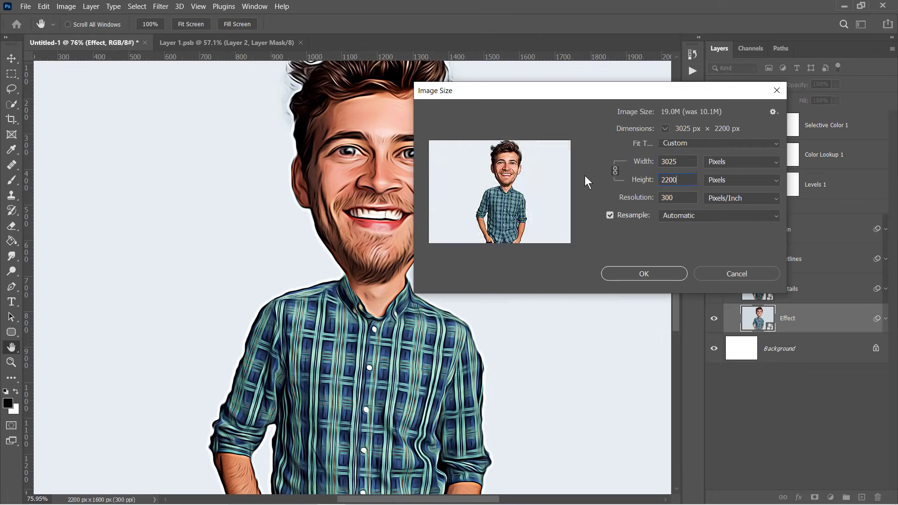
{"action": "key", "text": "Return"}
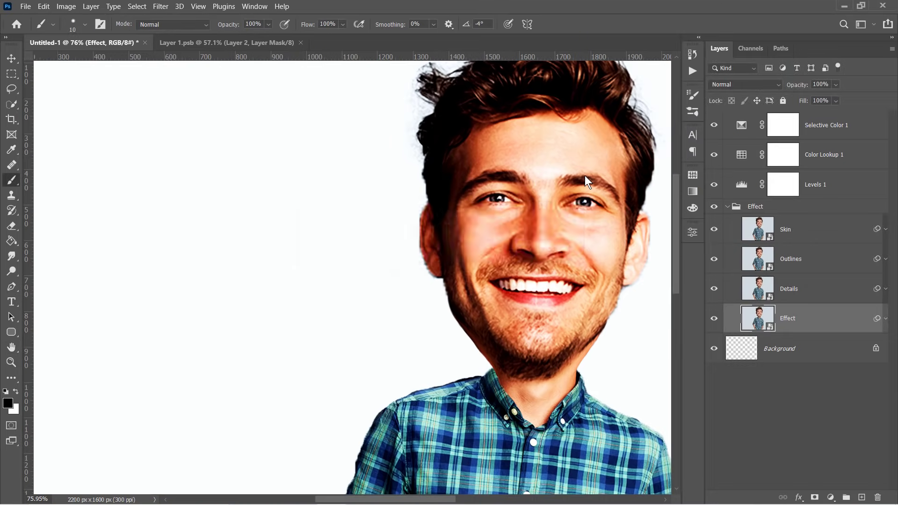
{"action": "key", "text": "ctrl+minus"}
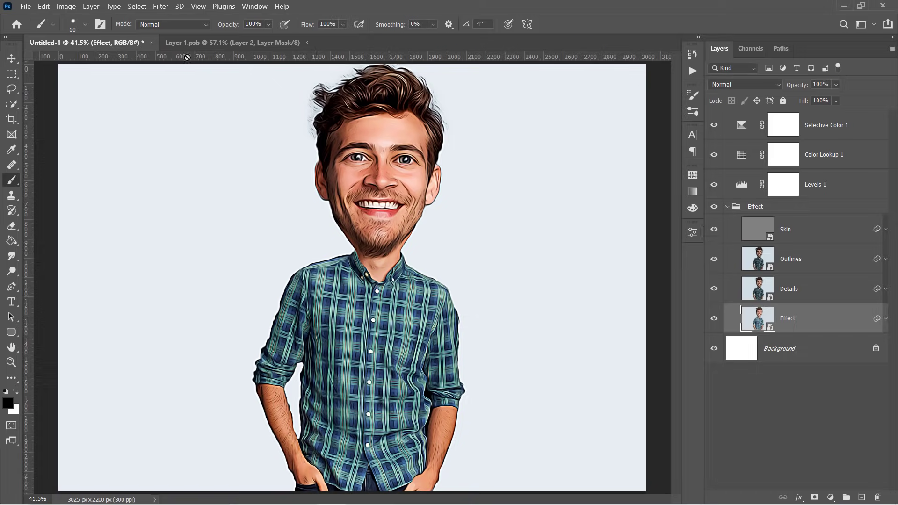
Test a smaller height in Image Size, then fit the whole image on screen
{"action": "left_click", "coordinate": [66, 6]}
{"action": "left_click", "coordinate": [84, 87]}
{"action": "left_click", "coordinate": [648, 180]}
{"action": "type", "text": "1"}
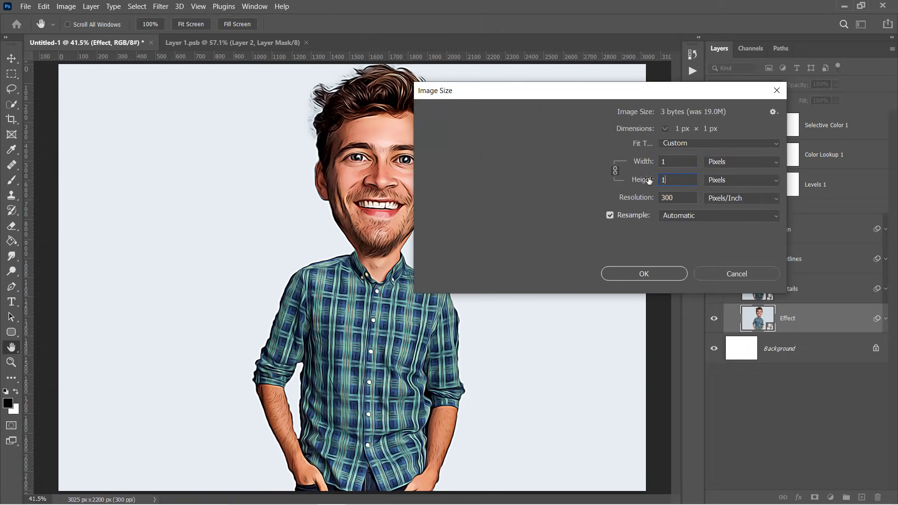
{"action": "type", "text": "000"}
{"action": "key", "text": "Return"}
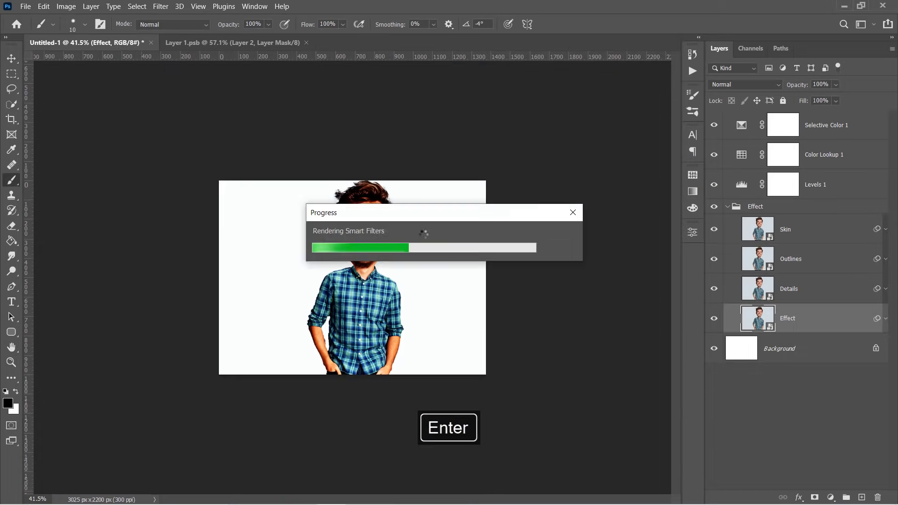
{"action": "key", "text": "ctrl+0"}
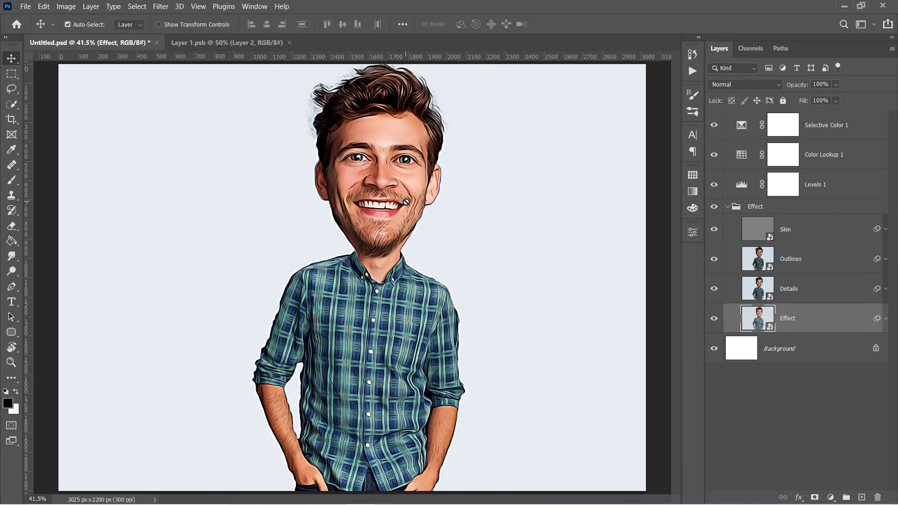
Expand the Effect layer's smart filters and check the Filter Gallery options without changing them
{"action": "left_click", "coordinate": [885, 319]}
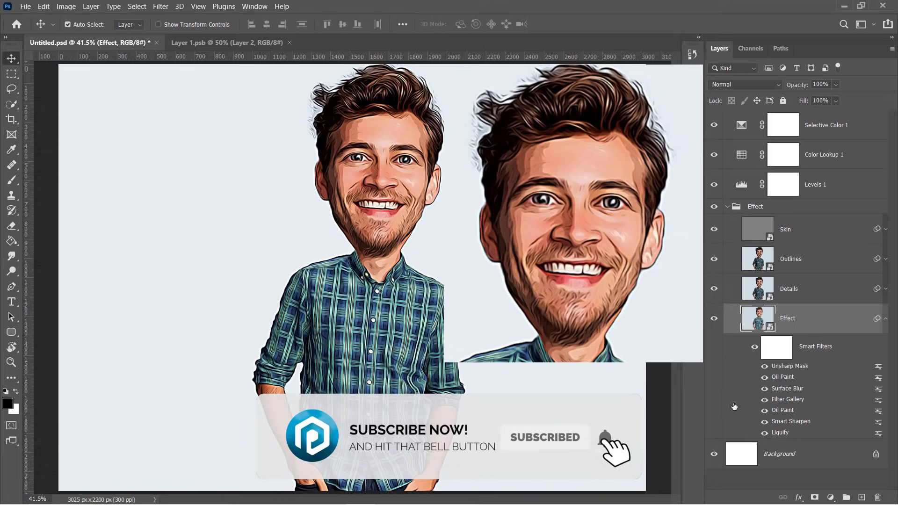
{"action": "right_click", "coordinate": [765, 401]}
{"action": "key", "text": "Escape"}
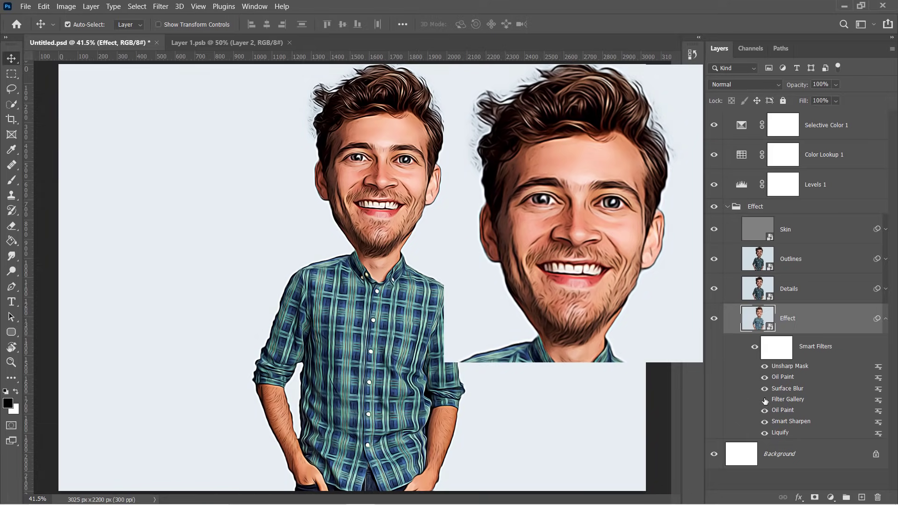